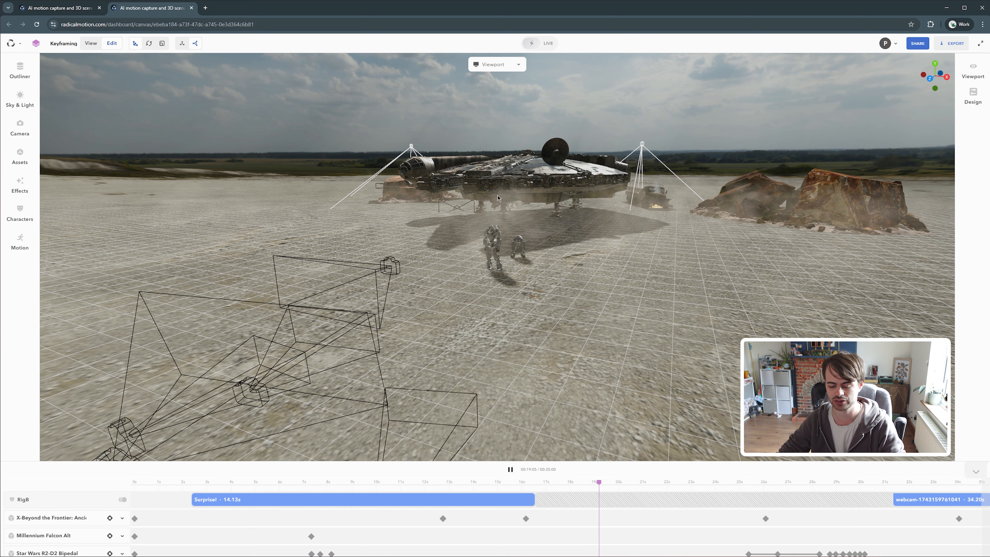
Enlarge the timeline and inspect the X-wing's keyframes and their transform values
key("space")
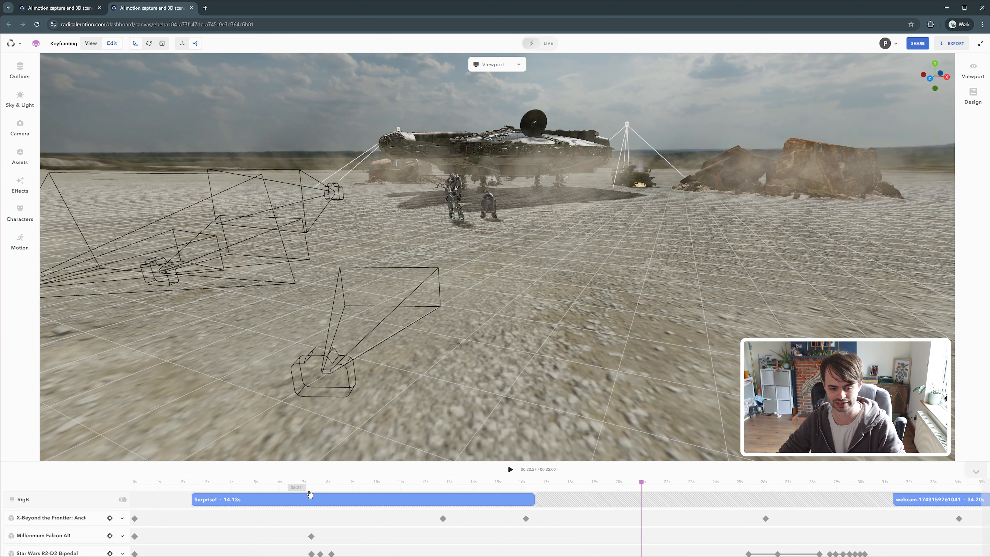
left_click_drag(330, 461, 323, 391)
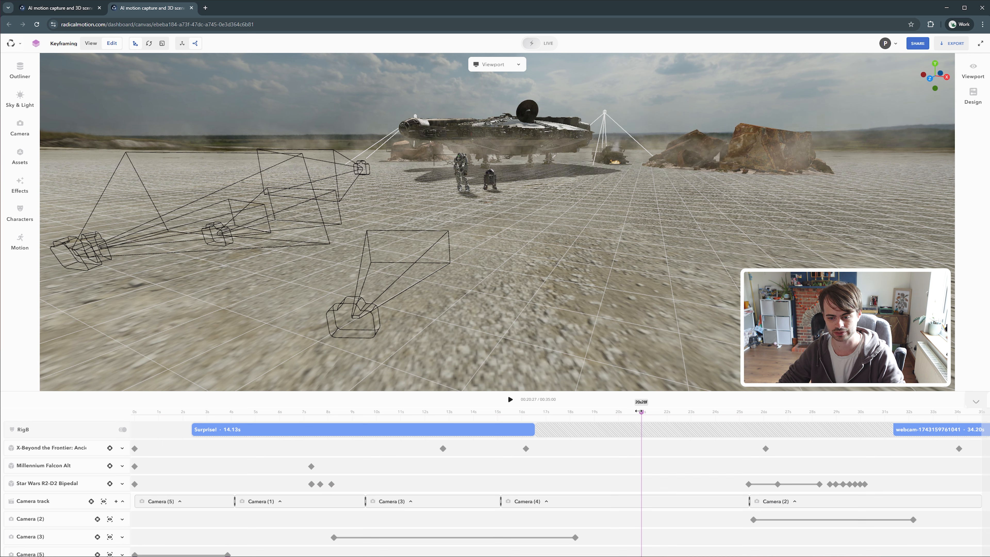
left_click_drag(640, 412, 479, 411)
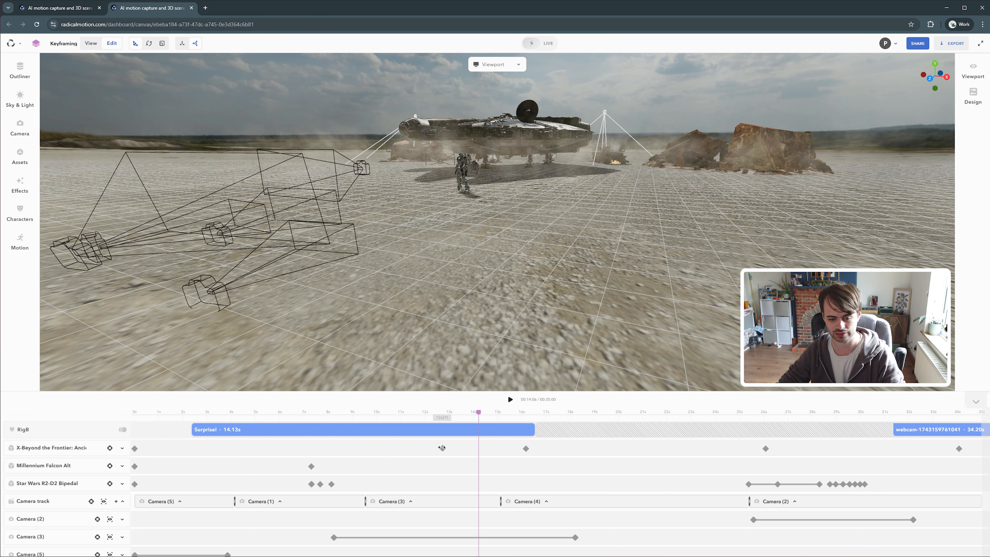
left_click(442, 448)
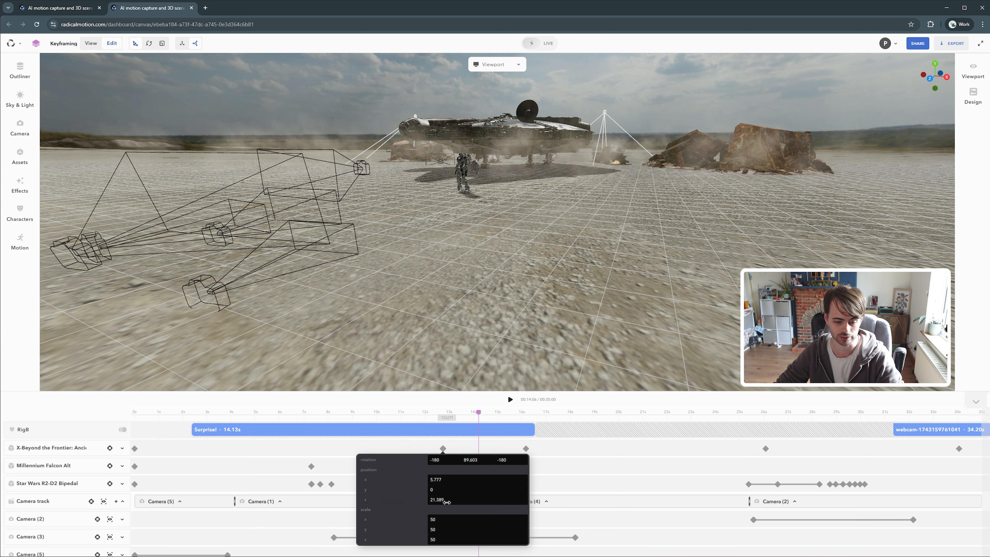
left_click(176, 488)
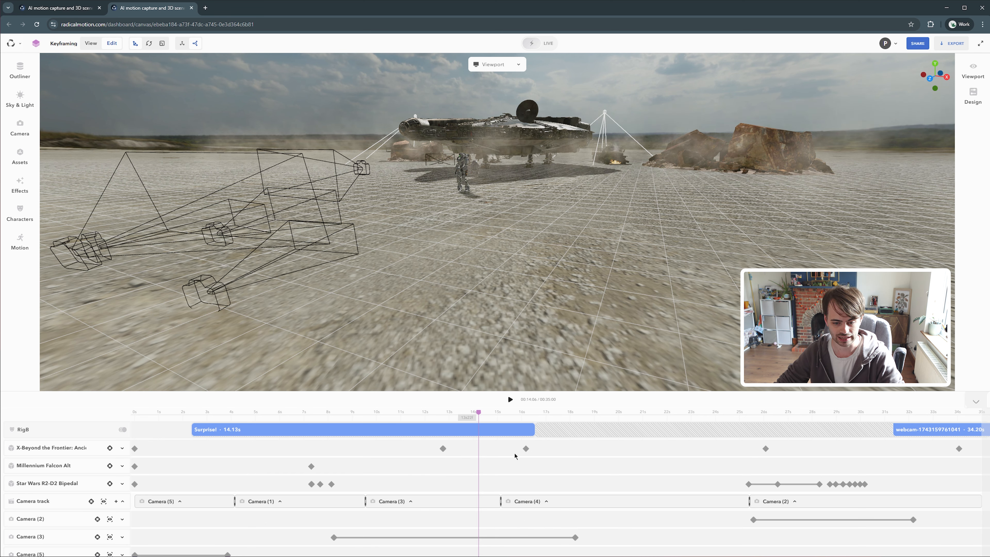
left_click(526, 449)
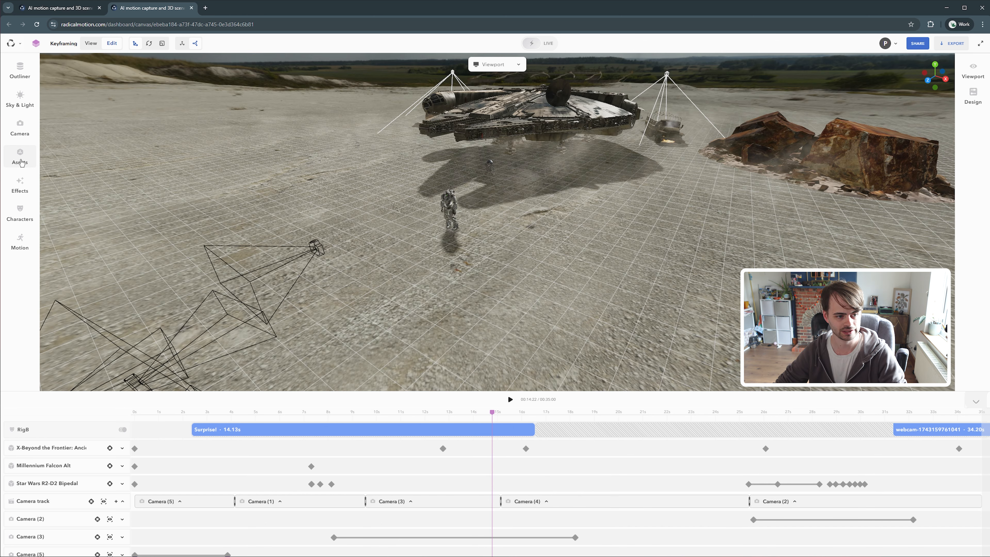
Add the Rogue One TIE Fighter asset to the scene and raise it to about 10.76 above the ground
left_click(21, 162)
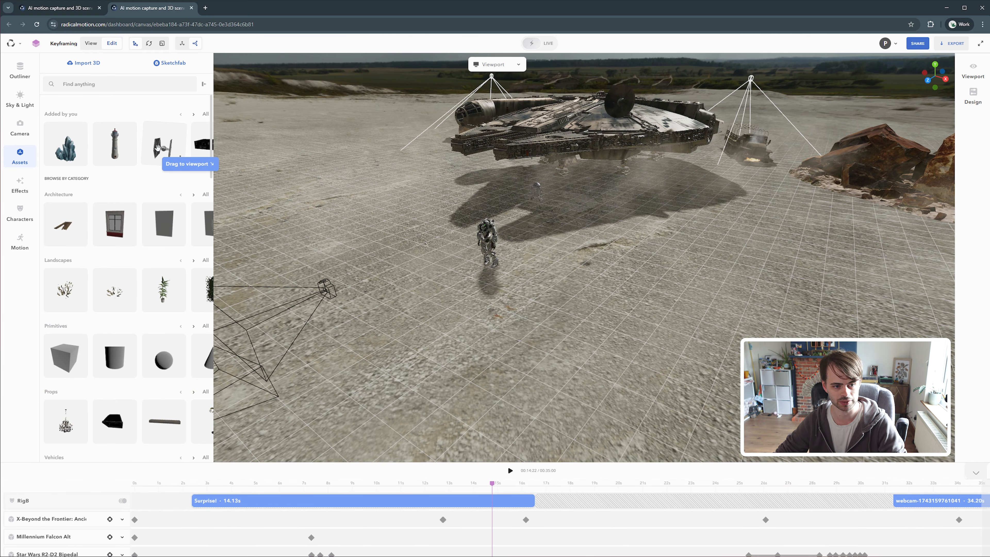
left_click_drag(158, 146, 678, 323)
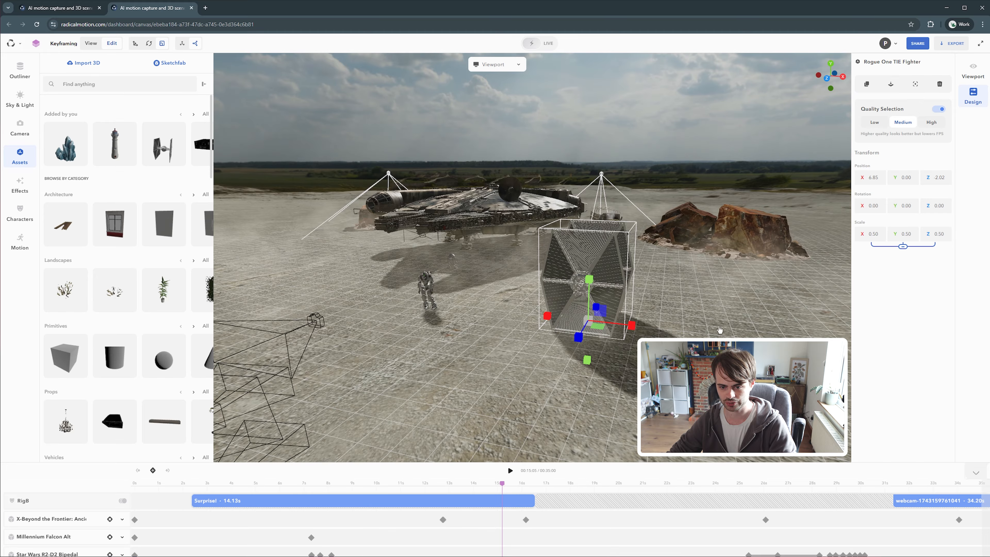
key("w")
left_click_drag(717, 320, 682, 316)
right_click_drag(683, 316, 536, 339)
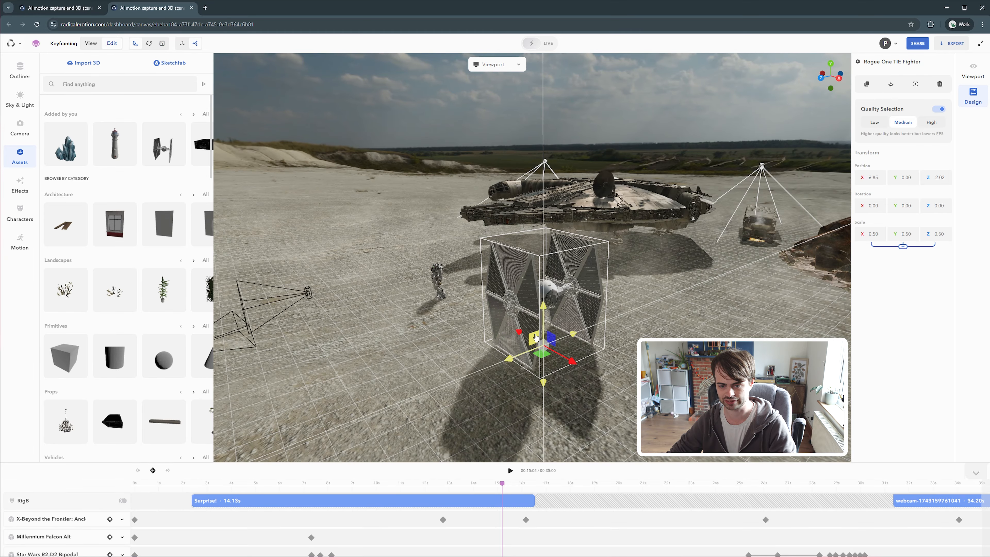
left_click_drag(537, 338, 682, 75)
right_click_drag(620, 215, 571, 311)
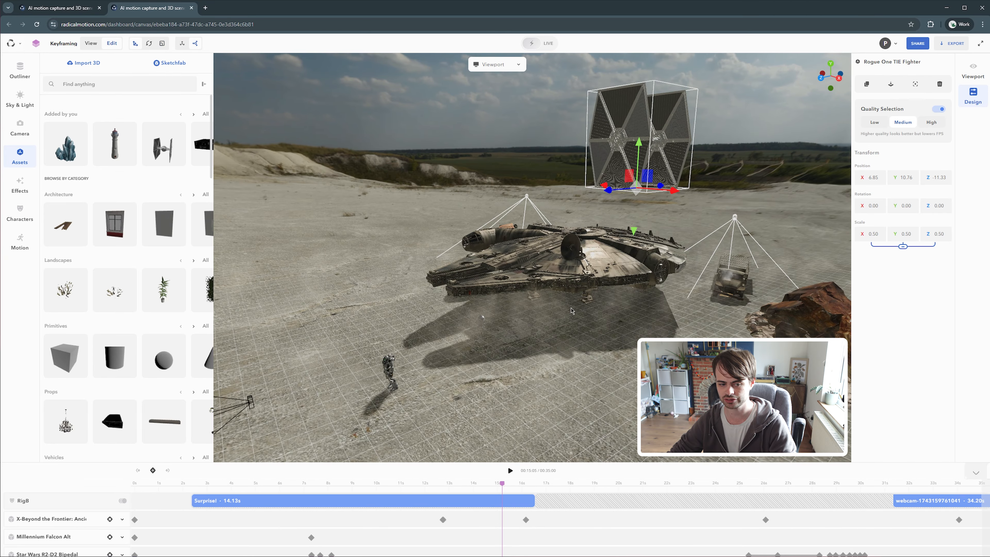
left_click(30, 162)
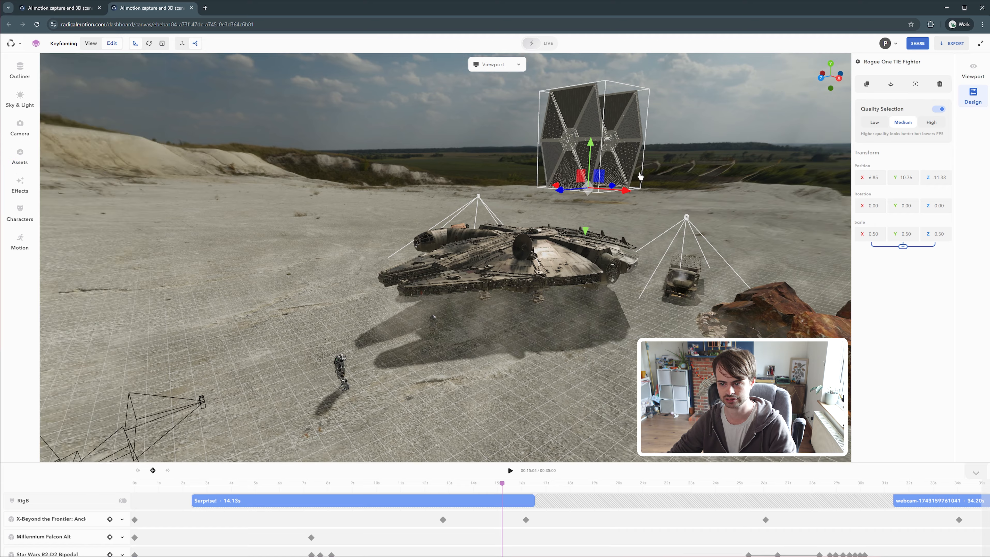
Place the TIE fighter at about X 21.29, Y 14.17, Z -31.28, rotated about 45° around Y, and keyframe it
left_click_drag(448, 218, 468, 226)
right_click_drag(468, 226, 363, 244)
key("e")
left_click_drag(441, 224, 568, 182)
right_click_drag(567, 181, 480, 227)
key("w")
left_click_drag(446, 204, 479, 183)
key("e")
key("w")
left_click_drag(519, 210, 592, 304)
right_click_drag(593, 351, 642, 480)
left_click_drag(353, 152, 523, 135)
left_click_drag(585, 242, 556, 209)
key("e")
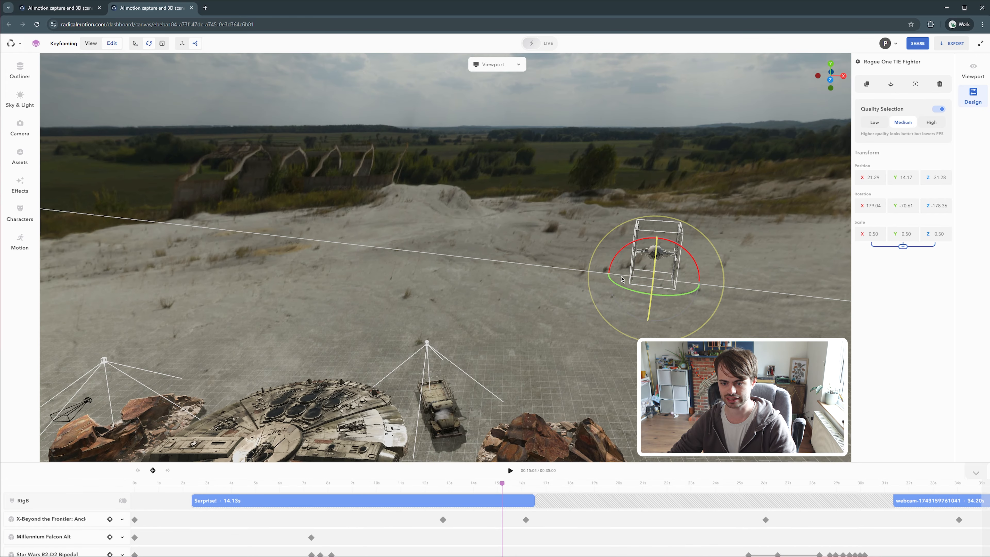
left_click_drag(623, 282, 620, 287)
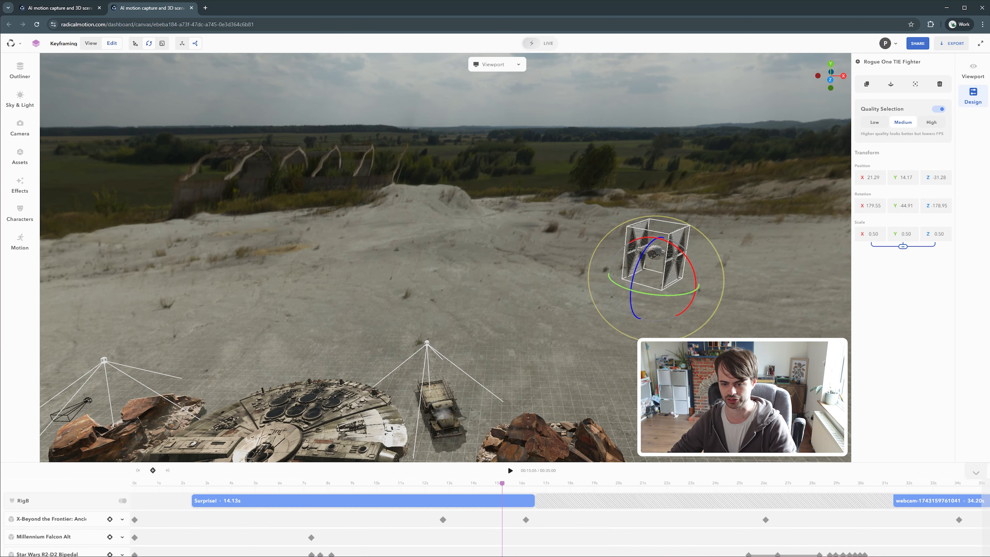
left_click_drag(616, 337, 624, 316)
right_click_drag(608, 331, 474, 113)
left_click_drag(551, 335, 523, 444)
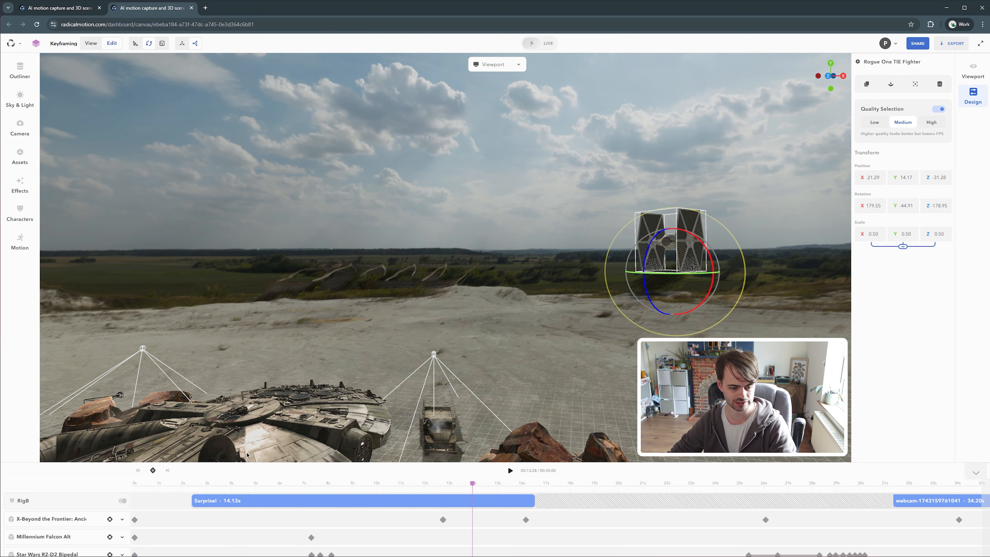
left_click(154, 472)
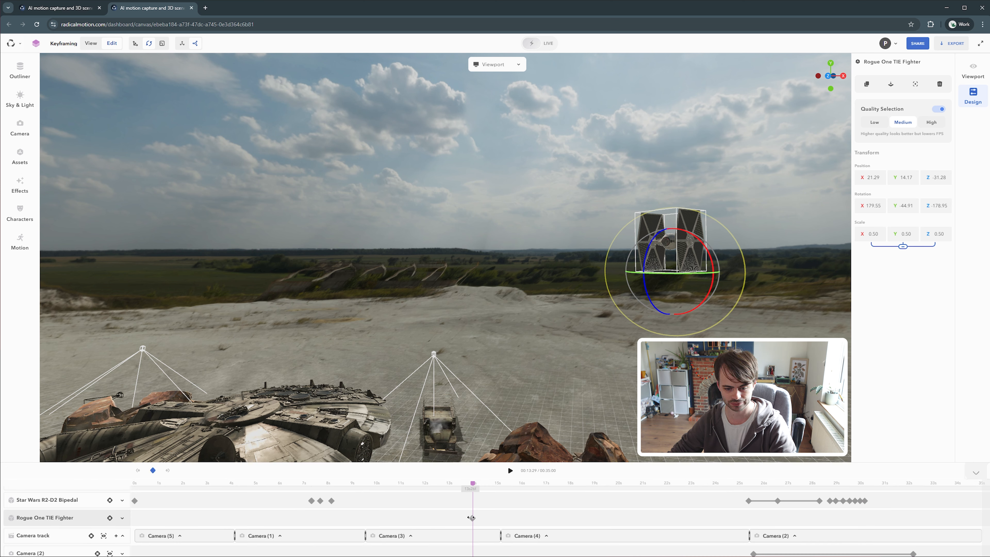
At about 23 s, move the TIE fighter left to about X -6.53, Y 13.66, Z -3.54 for a second keyframe
left_click_drag(474, 485, 545, 484)
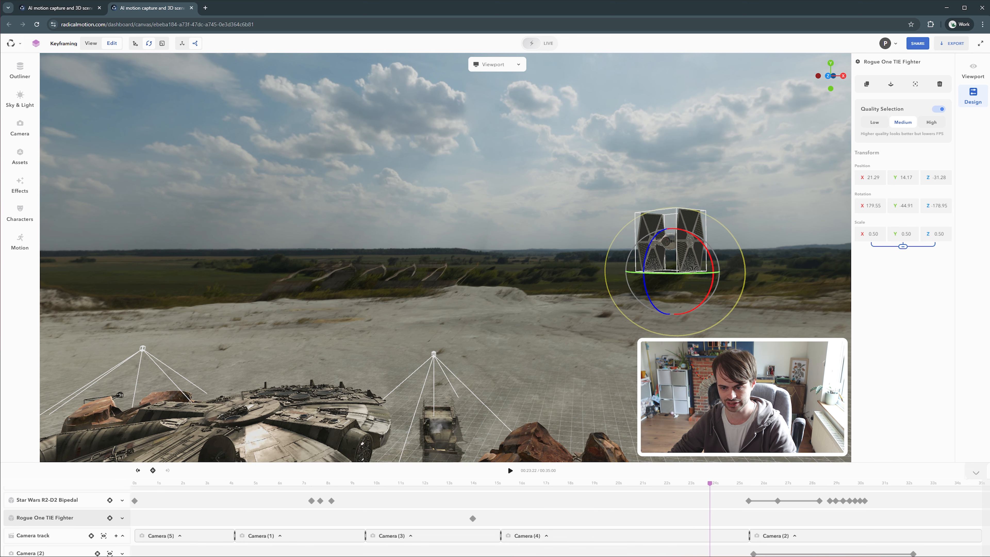
right_click_drag(696, 275, 733, 289)
key("w")
scroll(733, 289, "down", 5)
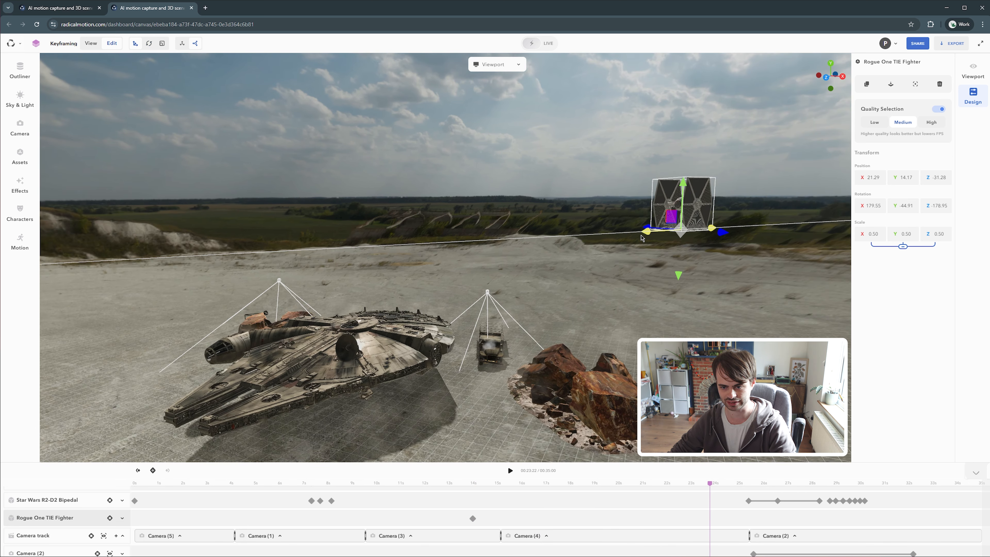
left_click_drag(665, 226, 100, 245)
left_click_drag(213, 256, 147, 258)
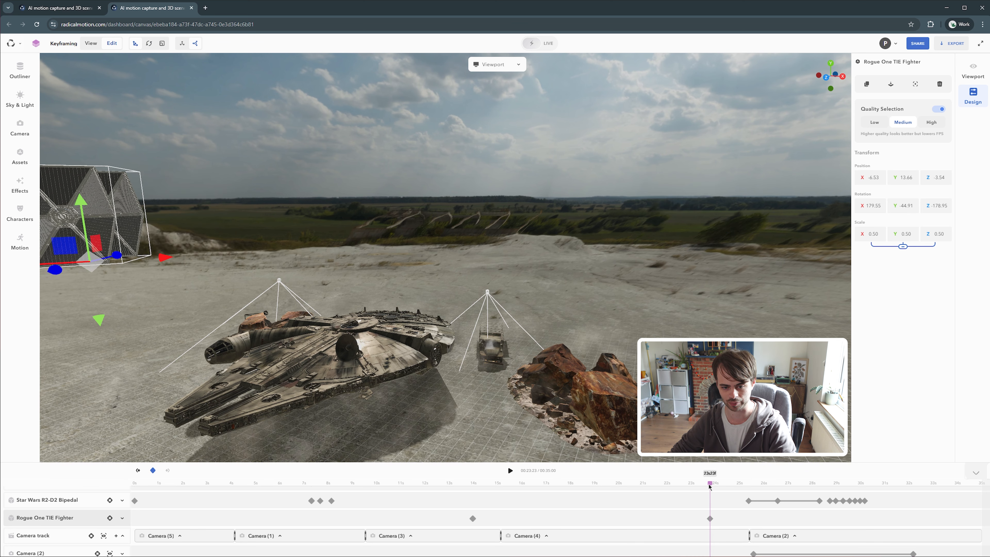
Play back the TIE fighter's flight to preview it
left_click_drag(709, 487, 463, 487)
key("space")
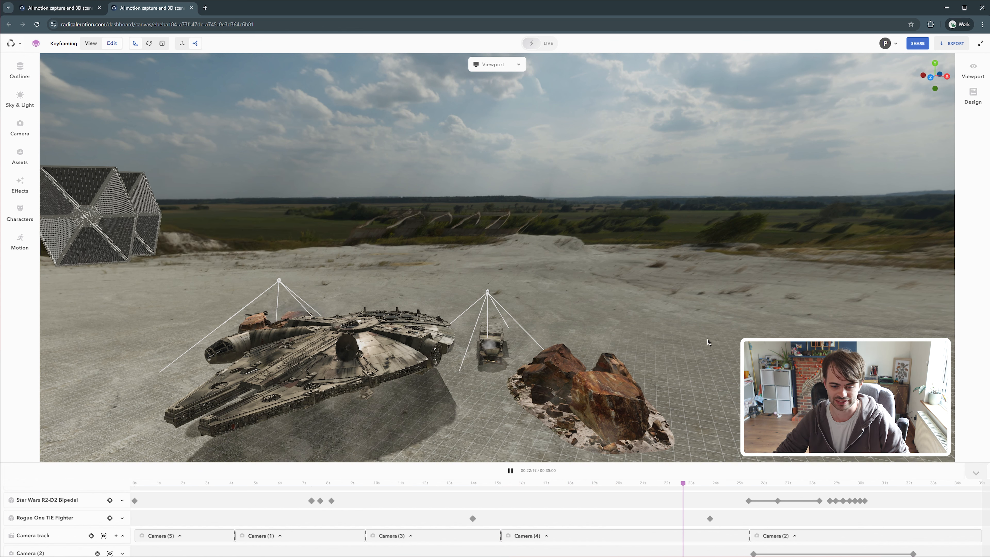
left_click(509, 473)
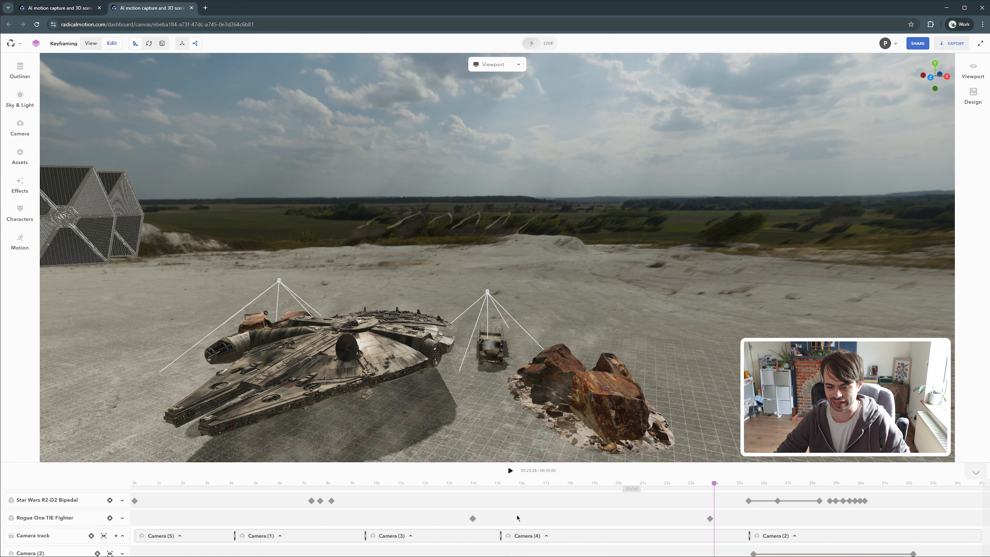
left_click(603, 488)
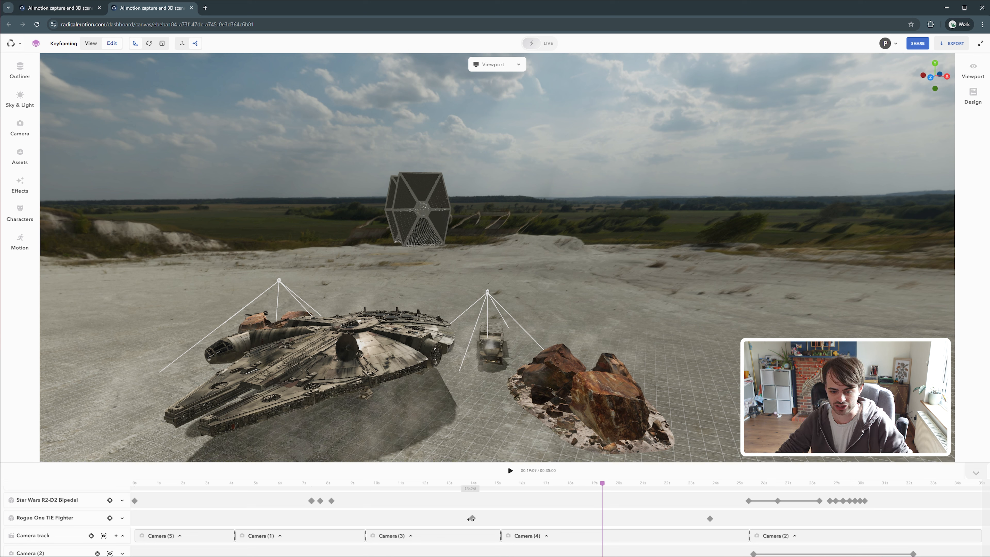
Shift the TIE fighter's first keyframe later and its second keyframe earlier on the timeline
left_click_drag(471, 518, 546, 519)
left_click_drag(710, 519, 663, 519)
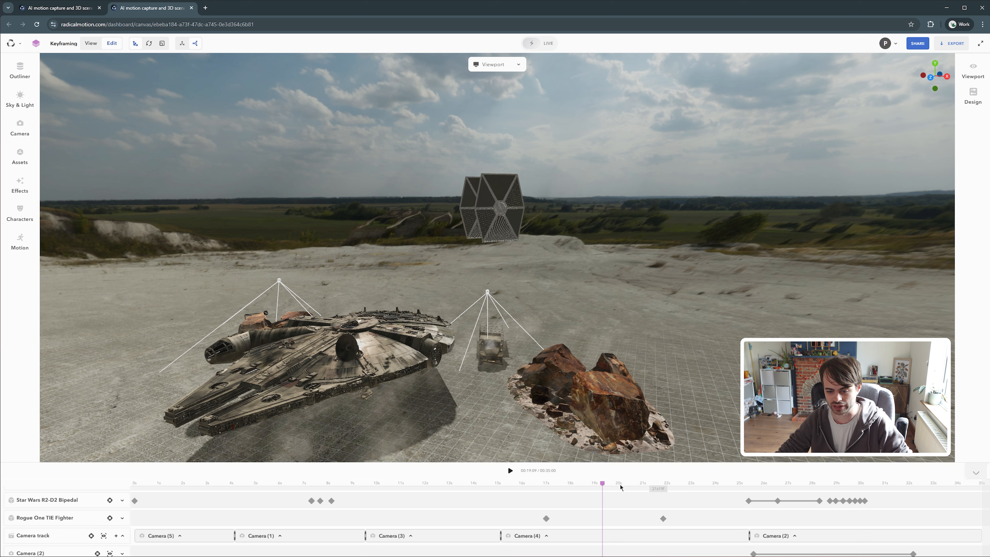
Replay the retimed flight to check the TIE fighter's motion
left_click(540, 483)
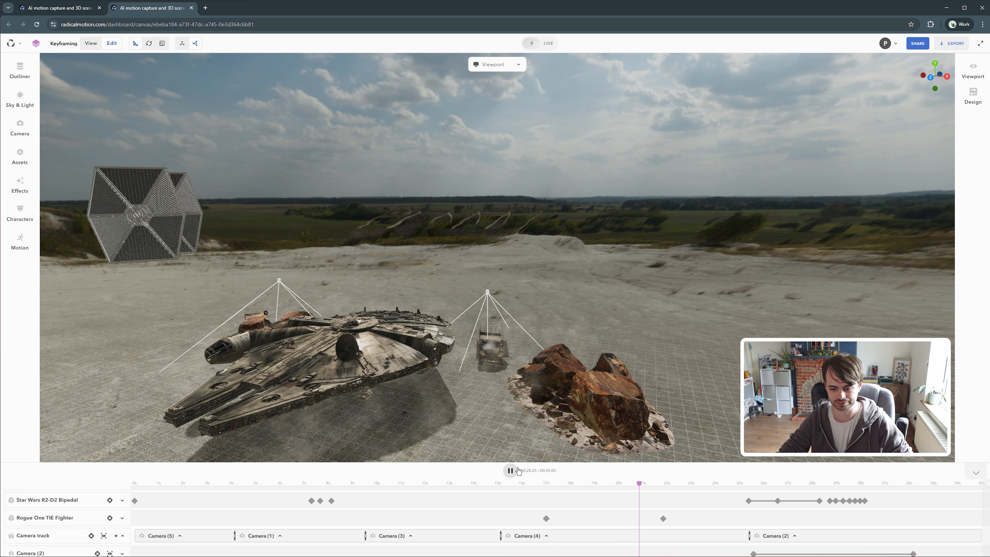
left_click(511, 470)
left_click_drag(641, 484, 555, 485)
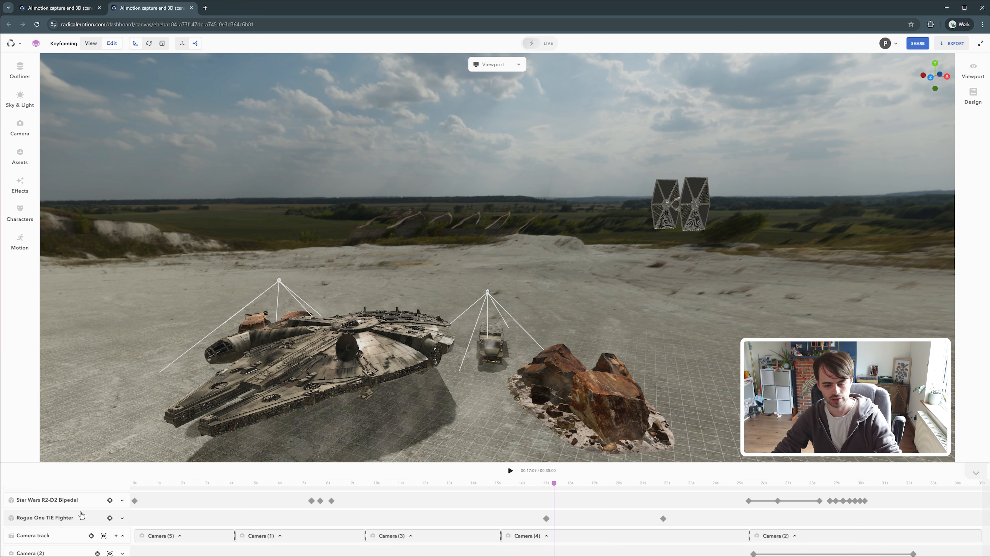
Jump to the TIE fighter's first keyframe and move it far away to about X 172.20, Y 16.95, Z -181.74
left_click(82, 516)
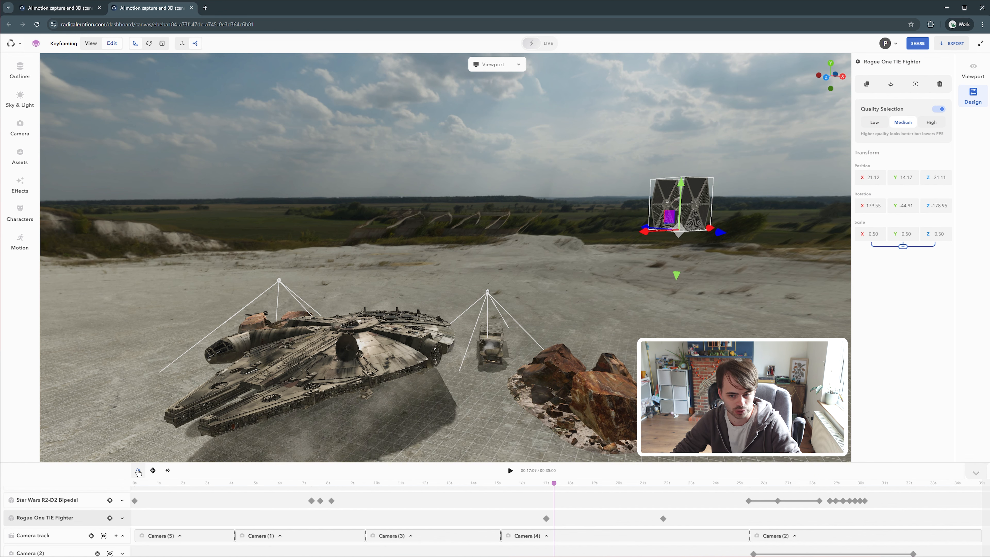
left_click(138, 471)
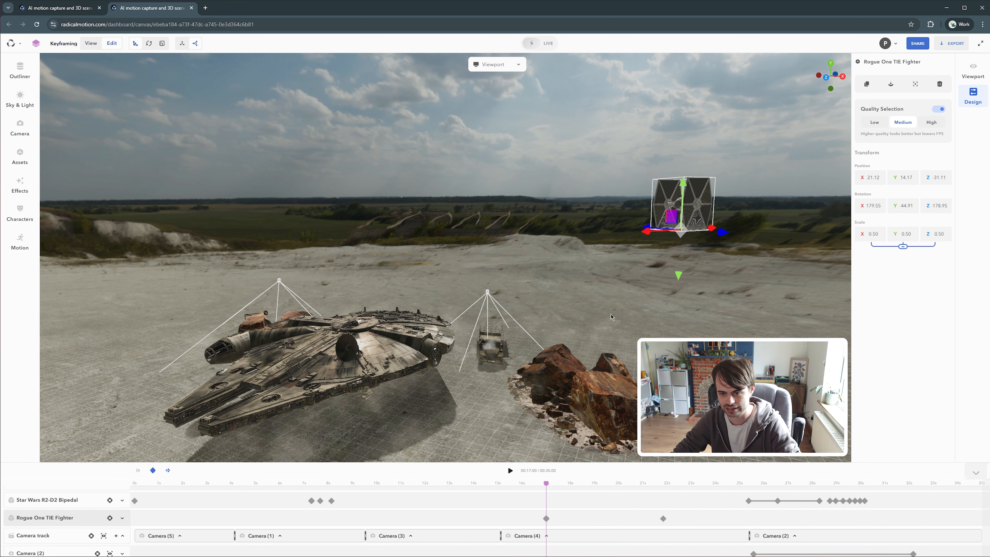
scroll(621, 313, "down", 4)
left_click_drag(606, 264, 623, 280)
right_click_drag(593, 158, 596, 257)
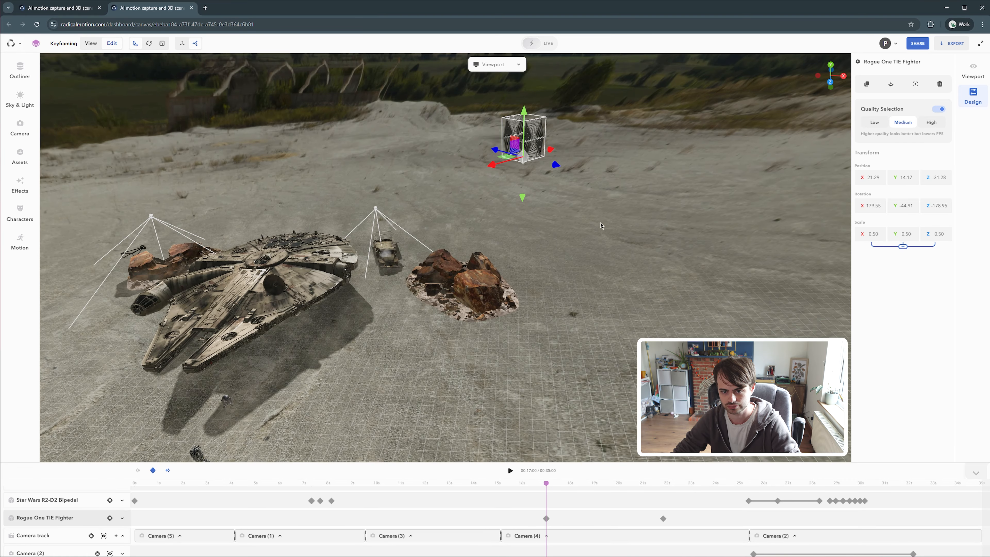
scroll(596, 270, "down", 1)
left_click_drag(596, 273, 609, 256)
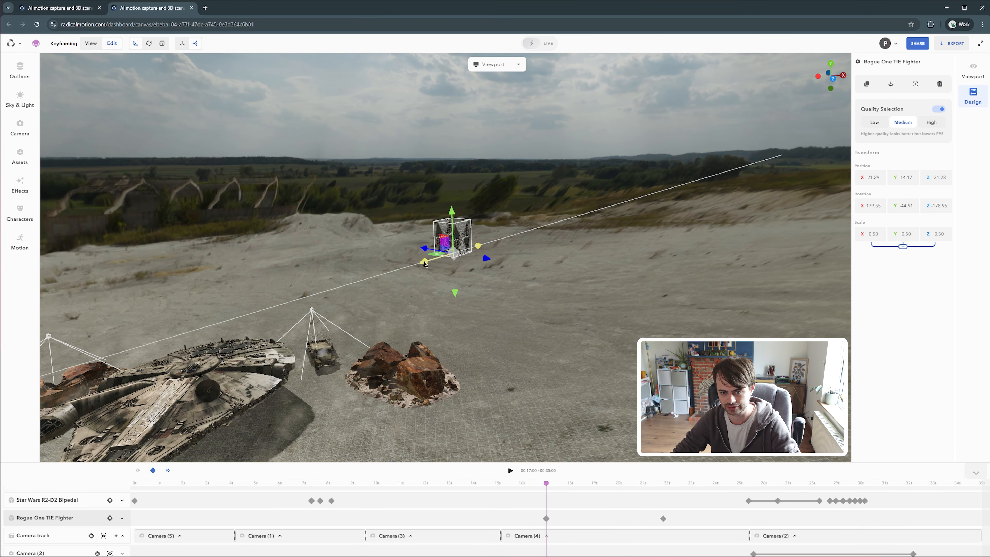
left_click_drag(453, 244, 707, 202)
left_click_drag(654, 297, 623, 208)
scroll(623, 207, "down", 1)
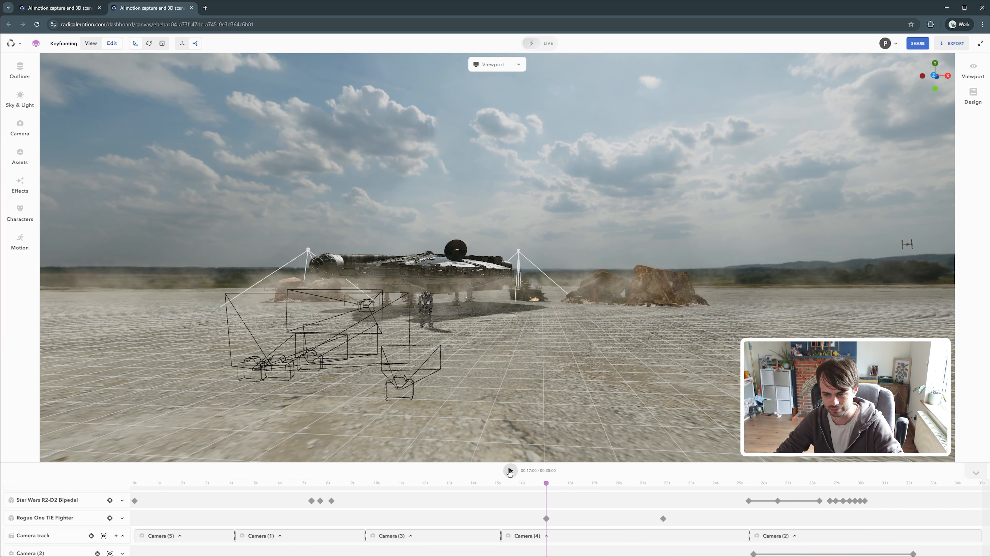
Play the animation to preview the new starting position
left_click(510, 471)
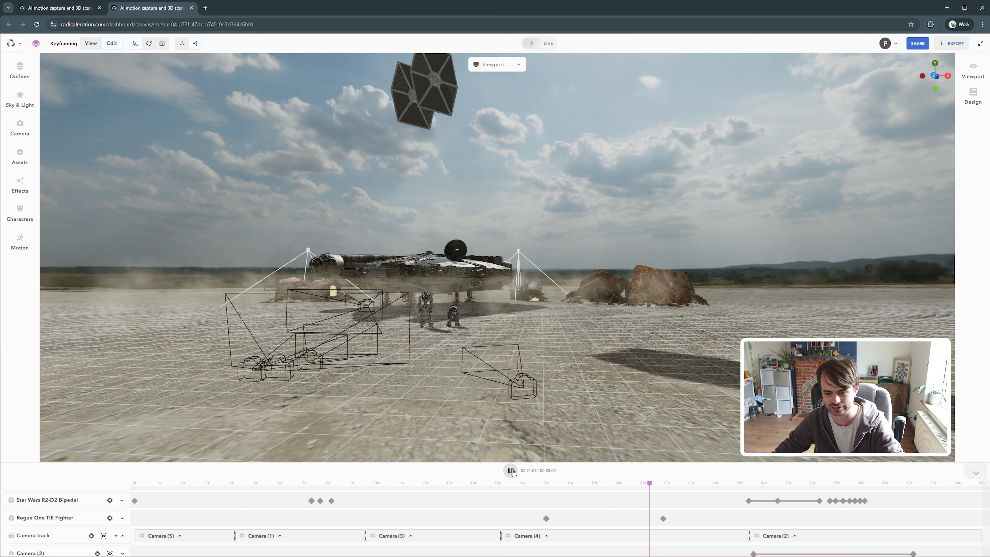
left_click(509, 471)
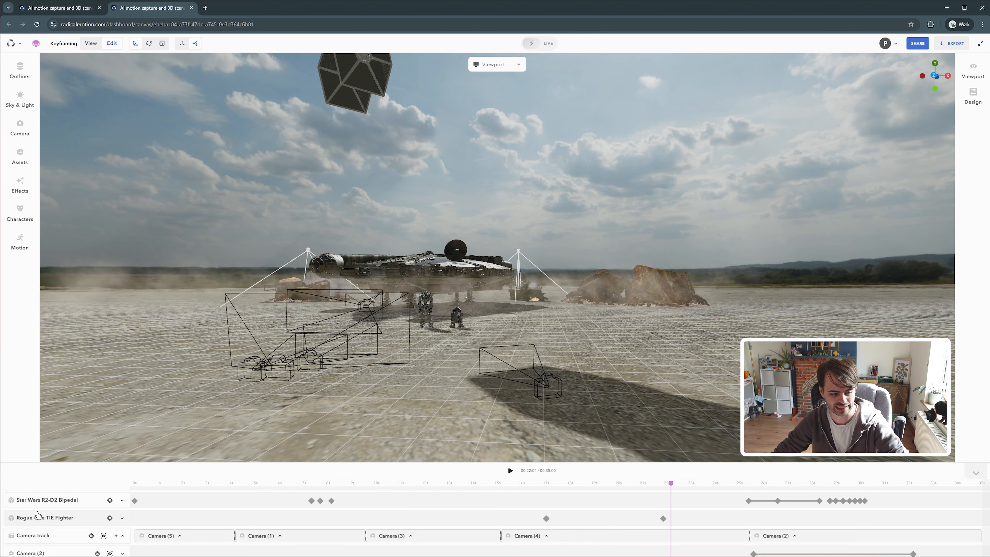
Move the TIE fighter at its second keyframe to about X 69.46, Y 12.51, Z 59.20
left_click(57, 516)
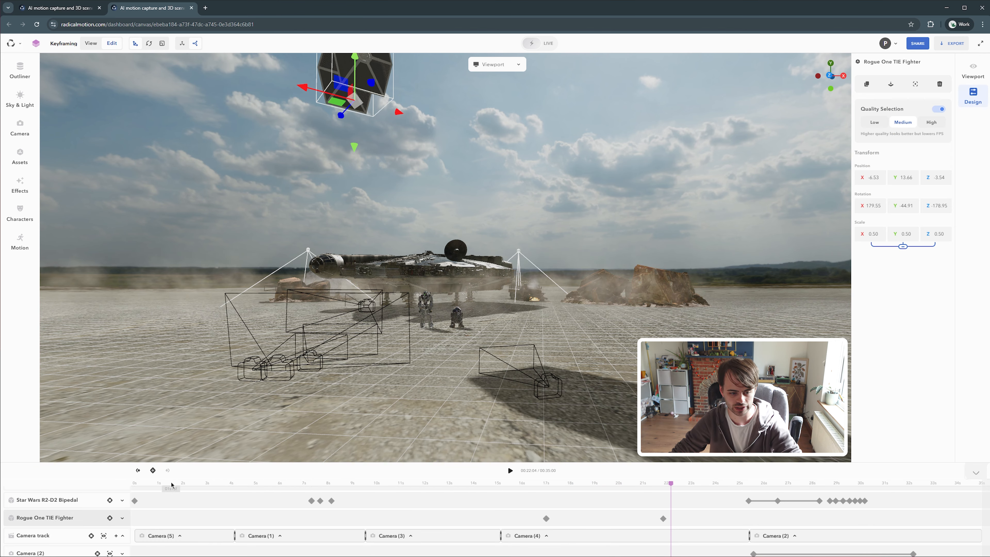
left_click_drag(617, 306, 515, 296)
left_click_drag(632, 136, 158, 235)
left_click_drag(592, 264, 687, 271)
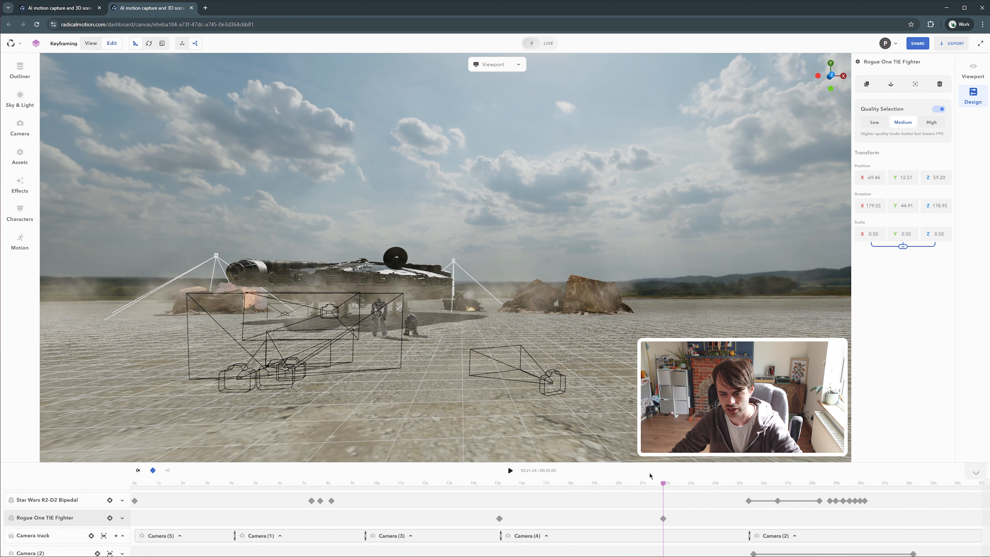
Replay the animation from about 15 s to check the fly-by
left_click_drag(659, 482, 495, 483)
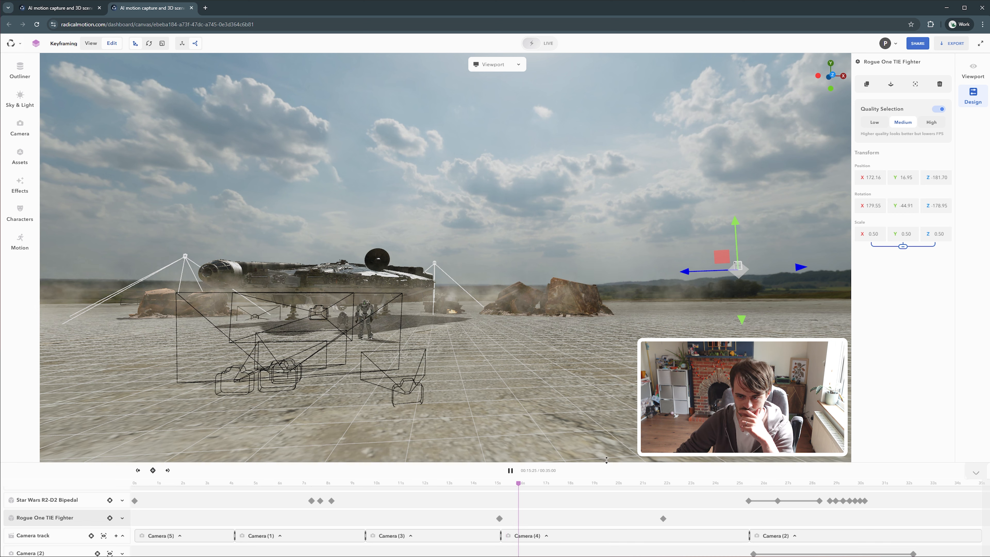
left_click(658, 400)
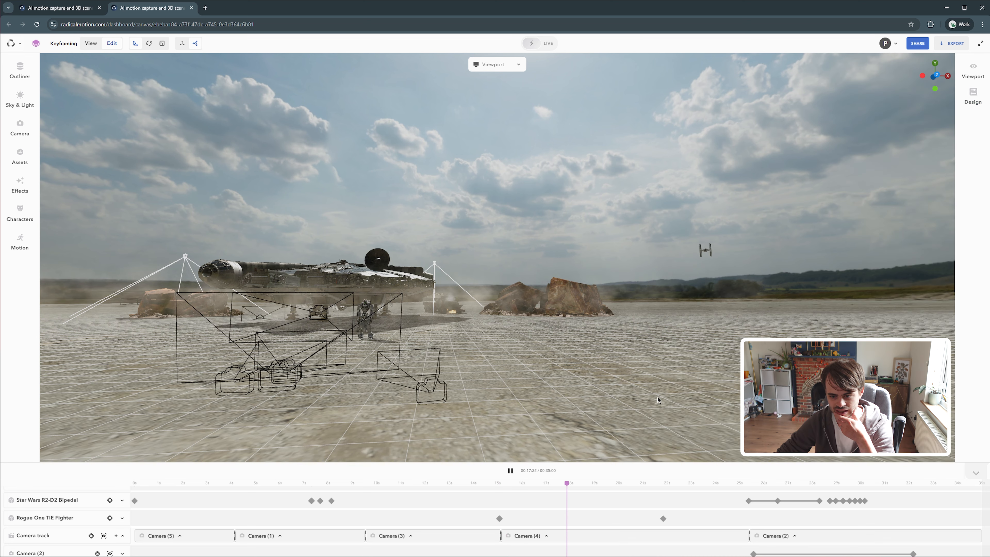
Select the TIE fighter at about 16 s and tilt its X rotation to about 170.79
left_click_drag(628, 483, 565, 483)
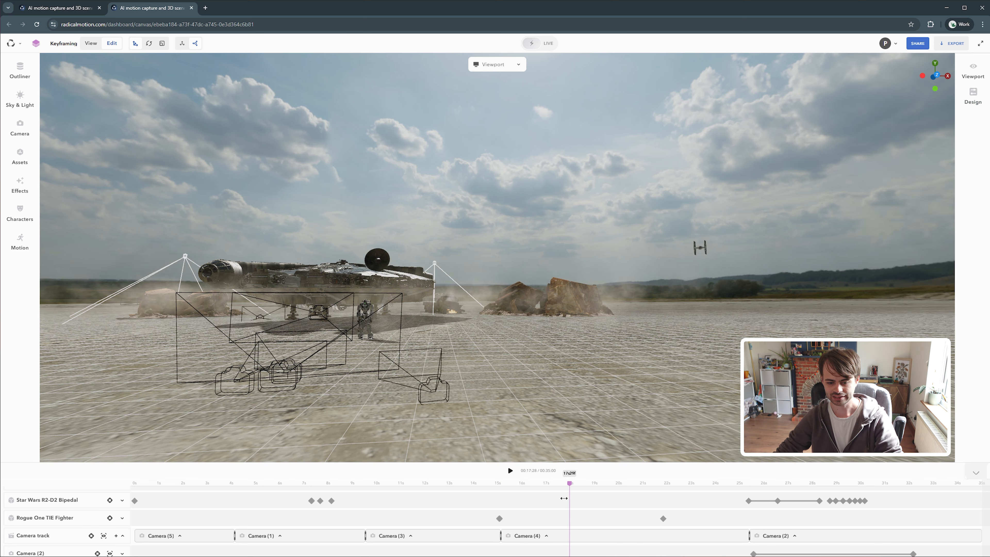
left_click(66, 520)
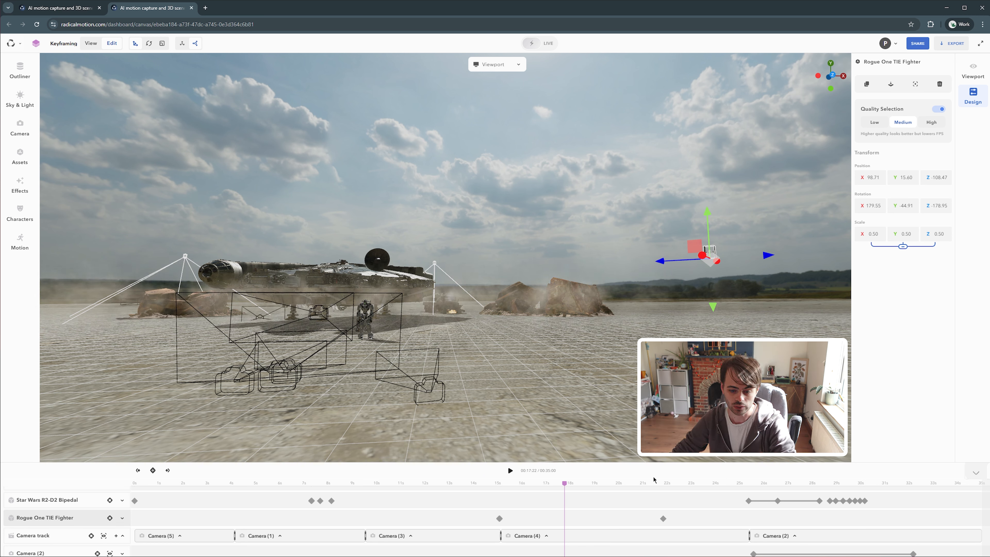
left_click_drag(565, 484, 496, 487)
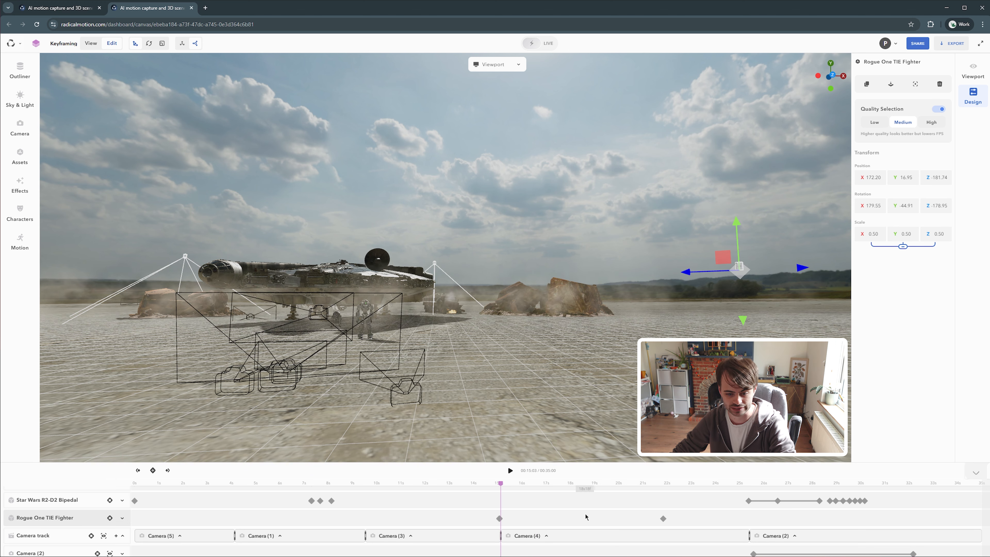
left_click(499, 519)
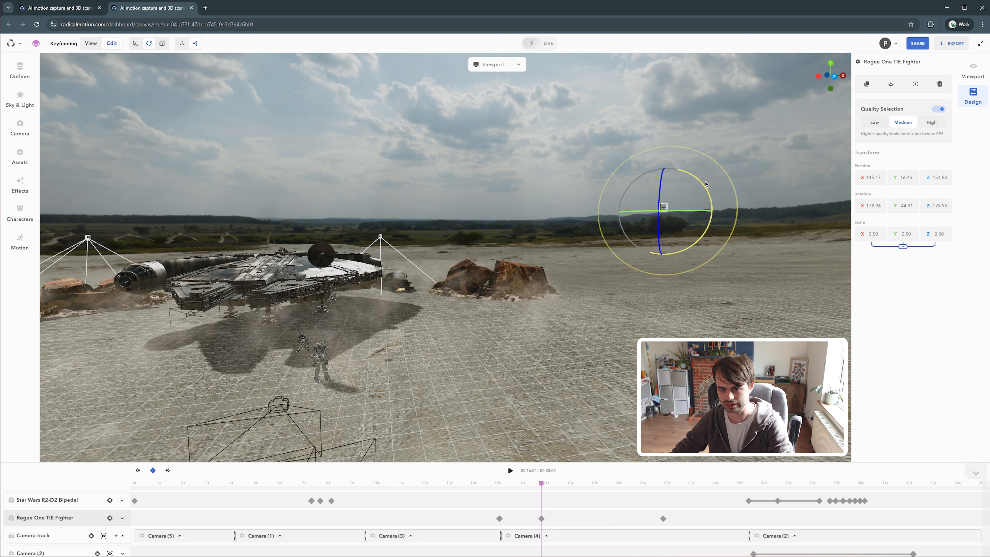
left_click_drag(706, 184, 709, 188)
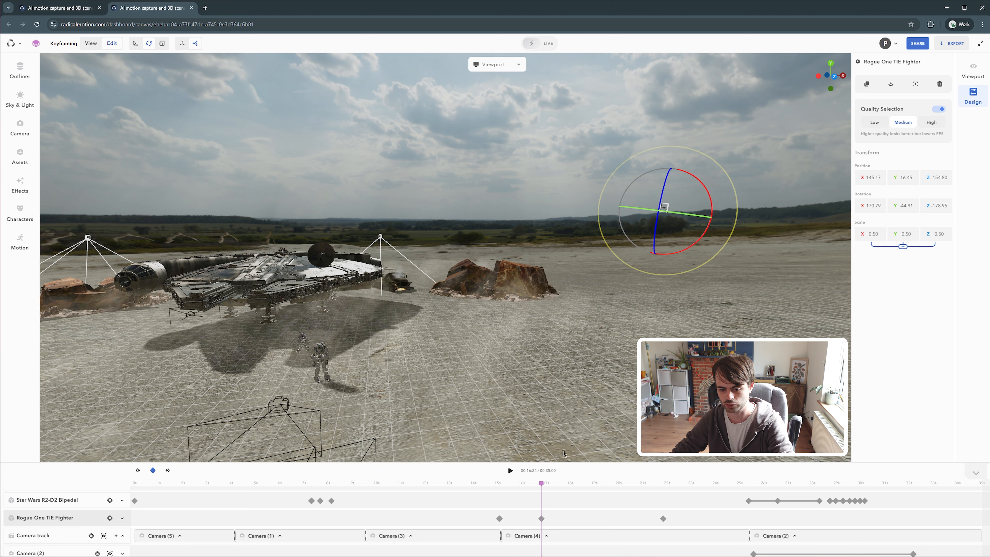
At about 19 s, move the TIE fighter close above the Falcon to about X 15.42, Y 14.07, Z 25.43
left_click_drag(542, 483, 594, 483)
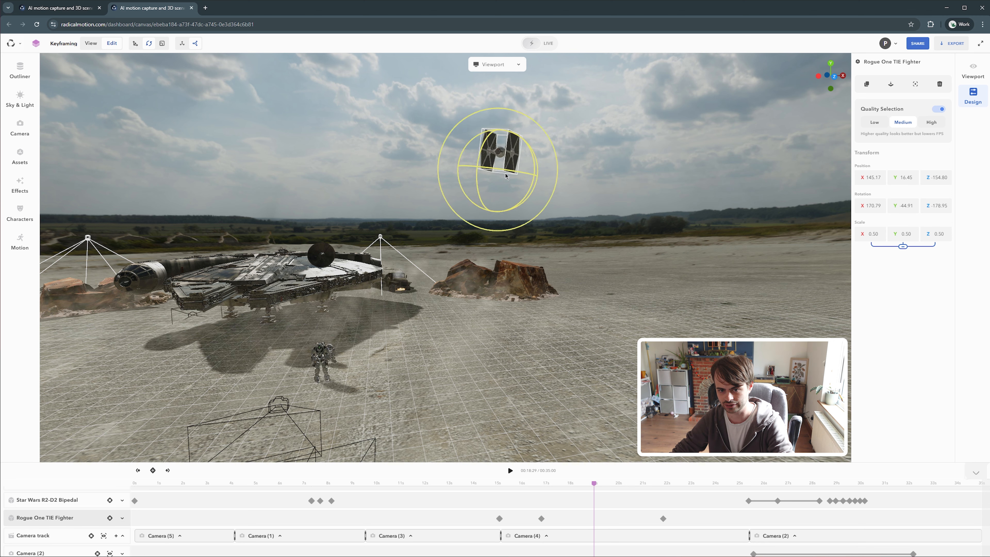
left_click_drag(505, 176, 523, 149)
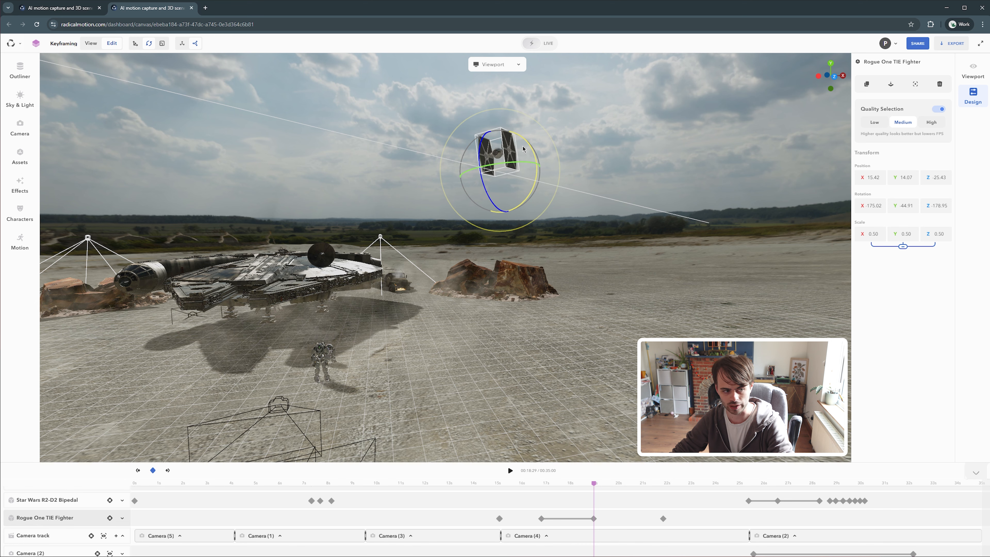
Play the animation from 15 s and open the TIE fighter's last keyframe to check its position values
left_click_drag(594, 483, 500, 485)
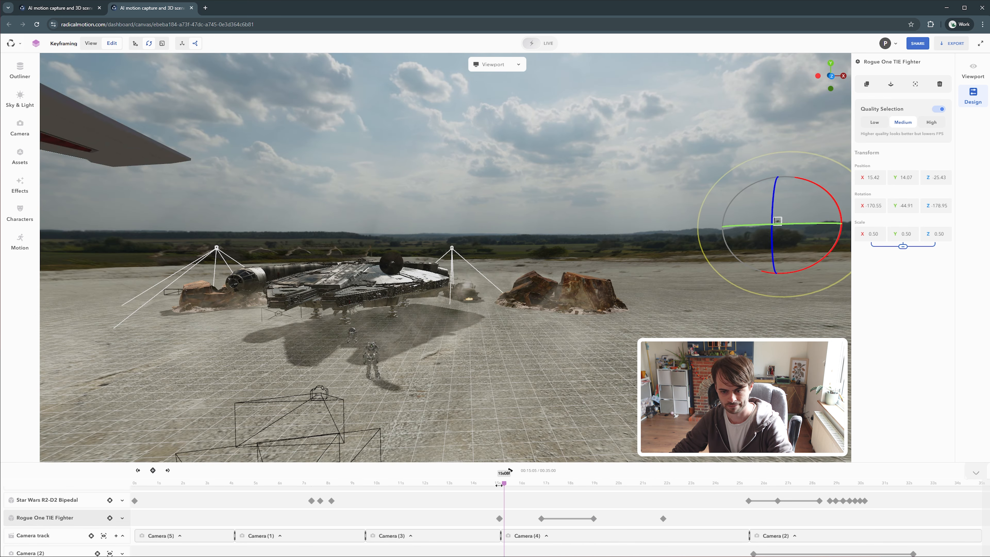
left_click(511, 471)
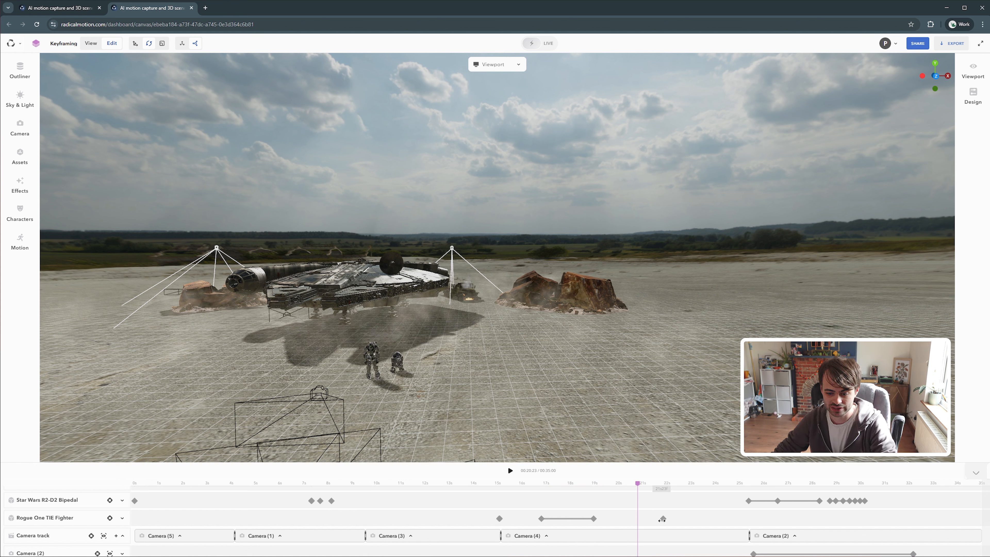
double_click(663, 519)
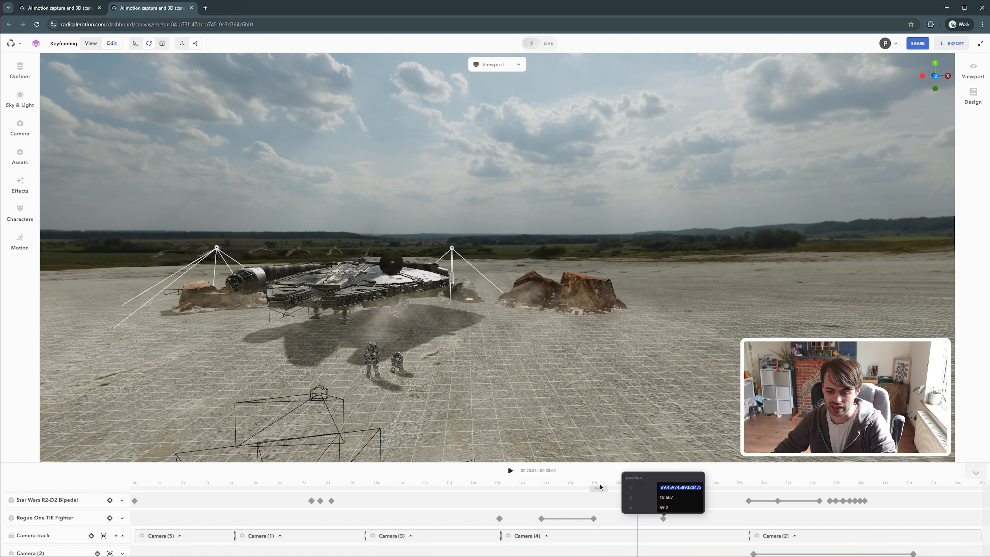
key("Escape")
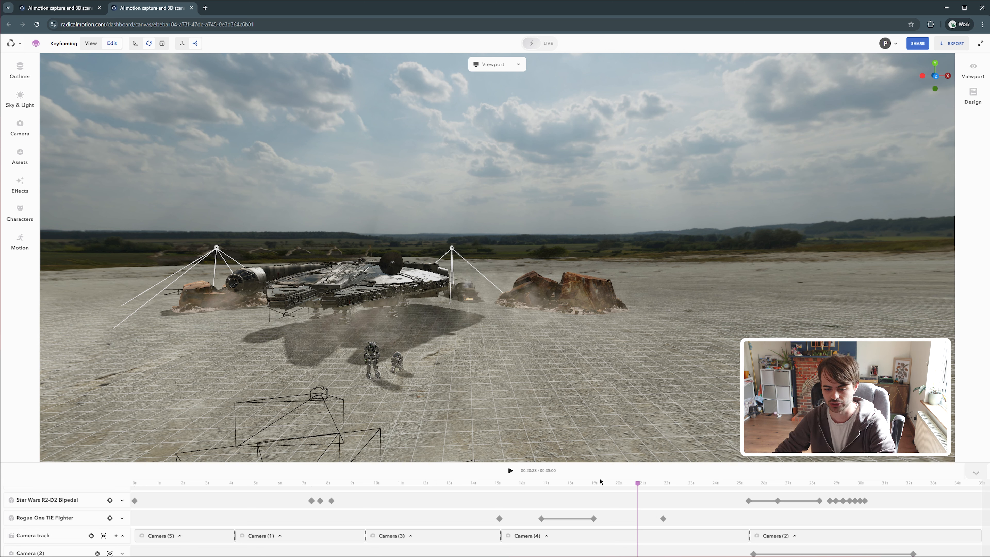
Select the TIE fighter at about 16 s and scale it up to 2.73
left_click_drag(637, 484, 530, 492)
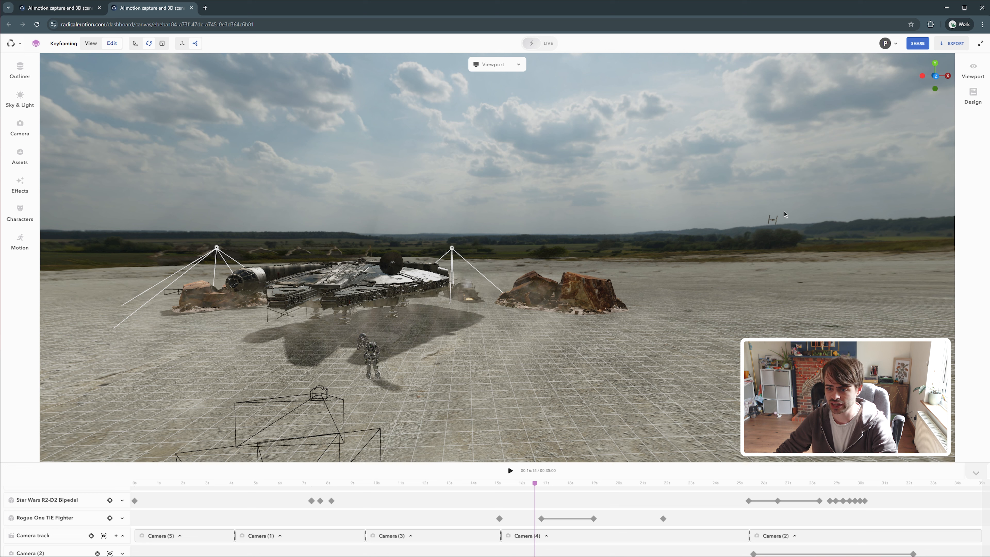
left_click(774, 222)
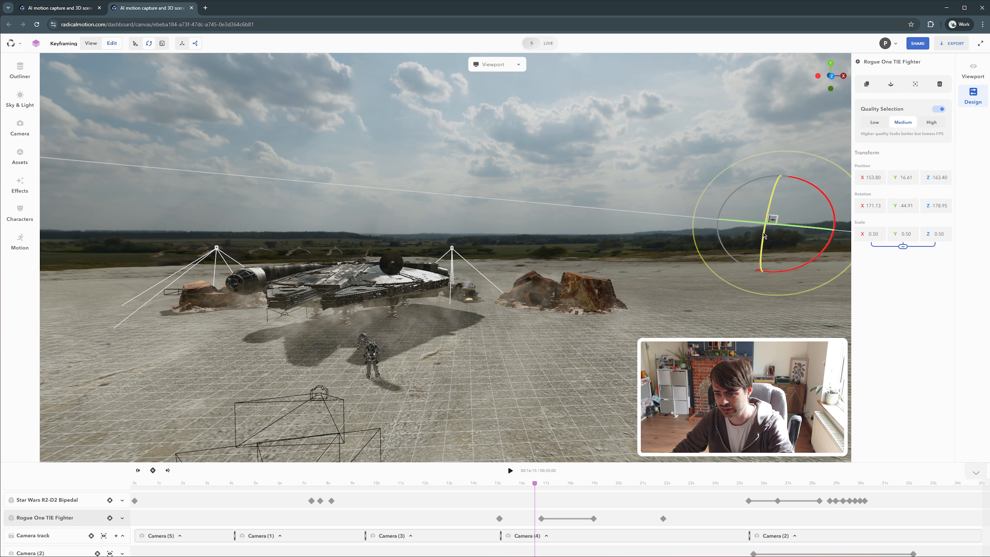
key("r")
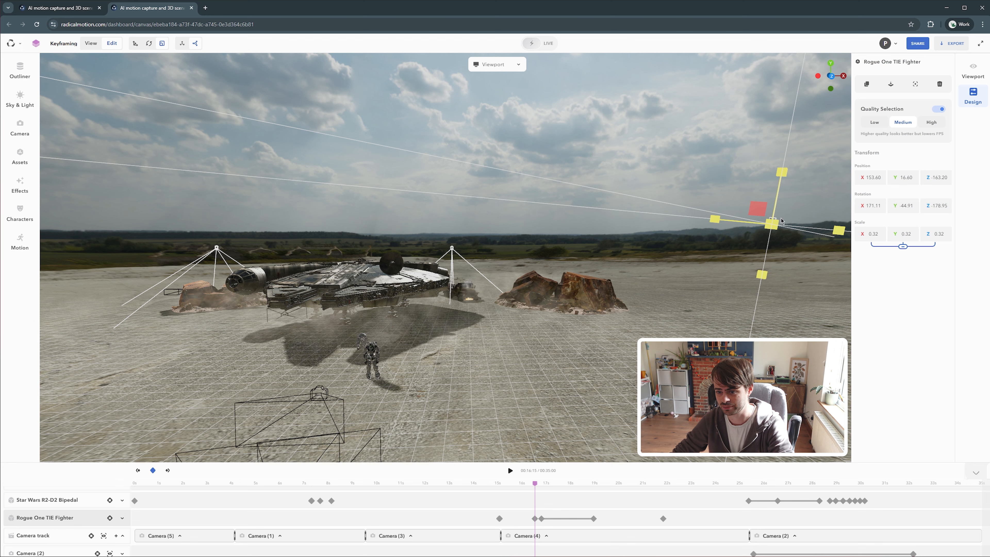
left_click_drag(703, 274, 451, 405)
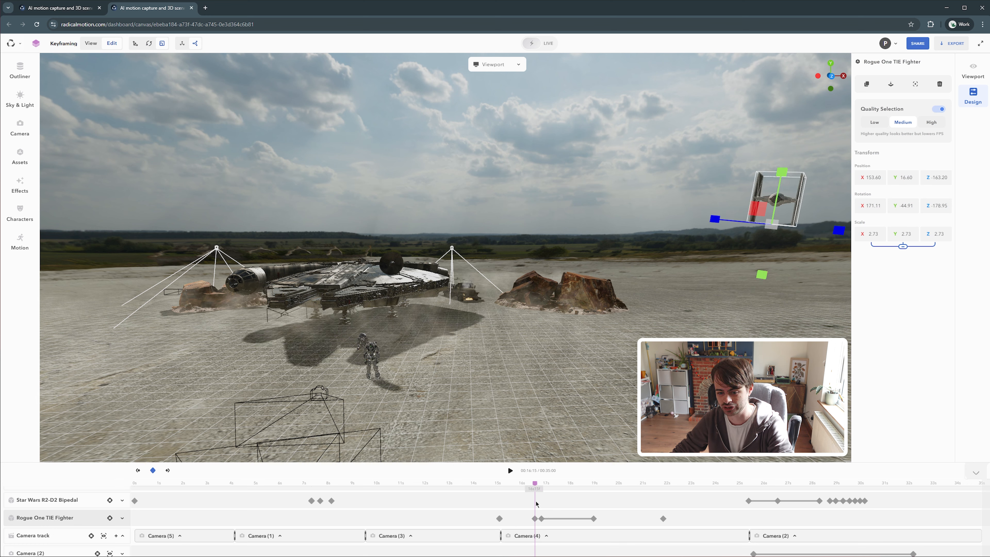
Delete the TIE fighter's scale keyframe at about 16 s
left_click_drag(535, 484, 596, 480)
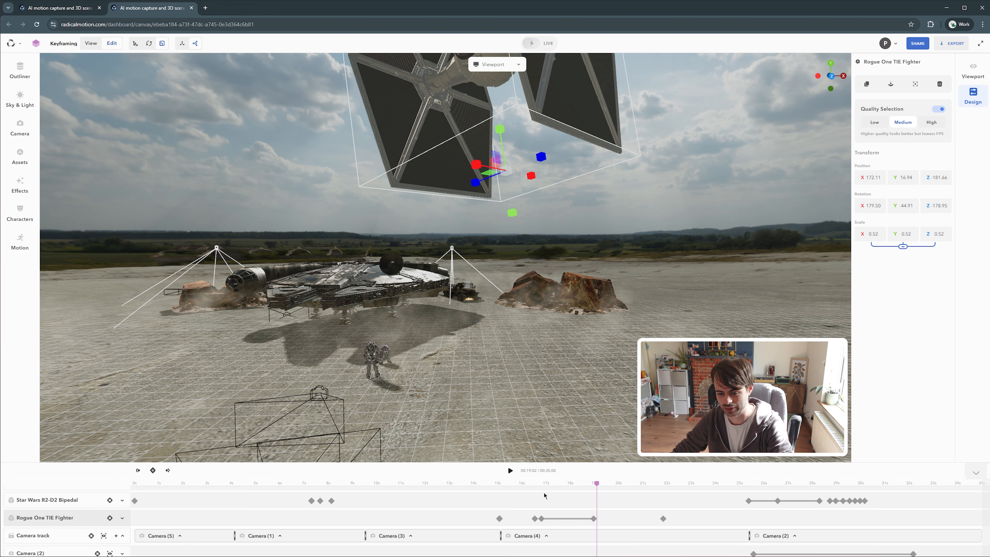
right_click(534, 519)
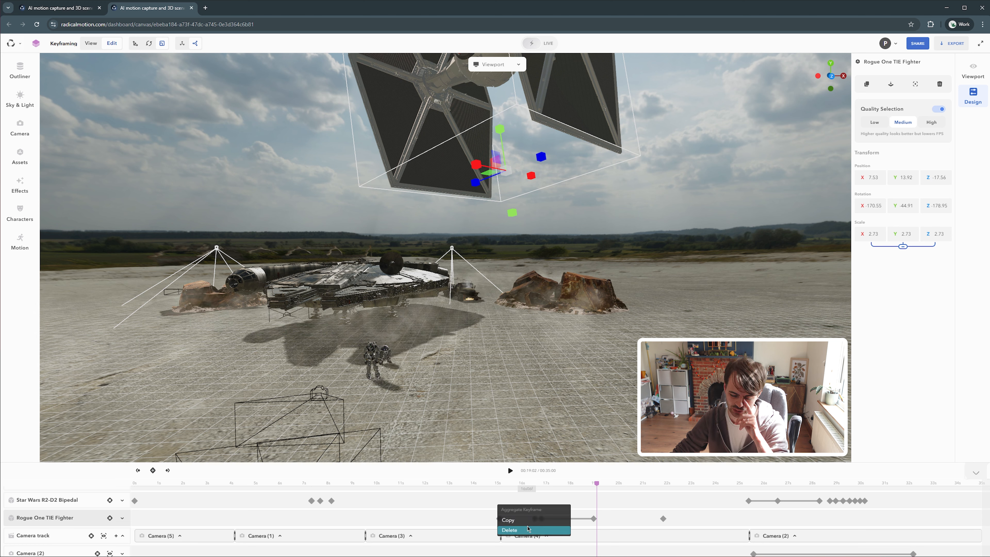
left_click(521, 521)
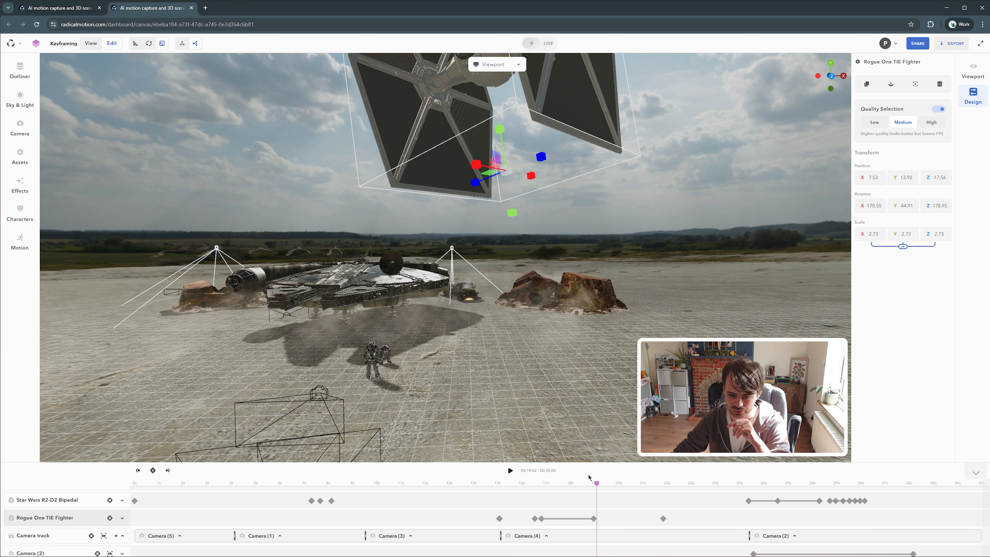
left_click(534, 519)
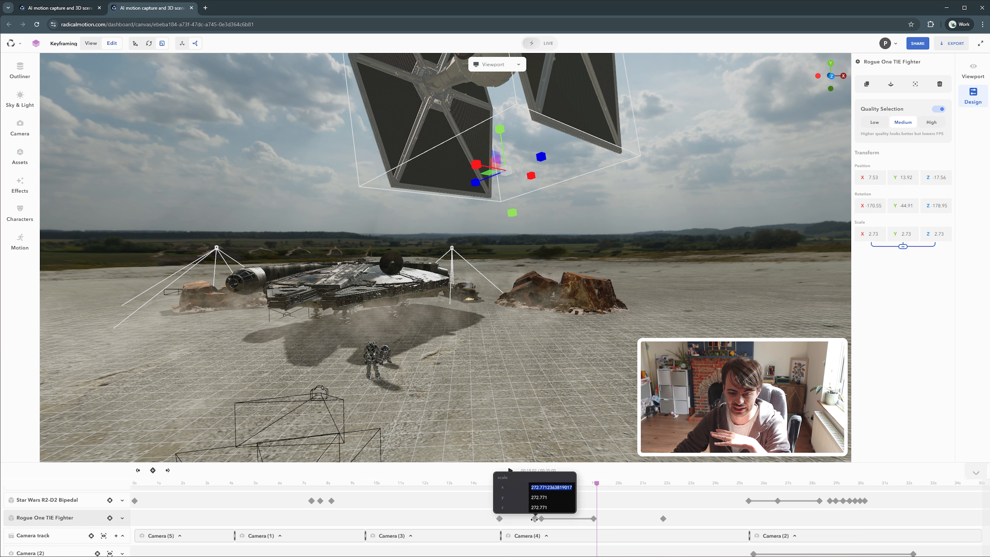
left_click(633, 459)
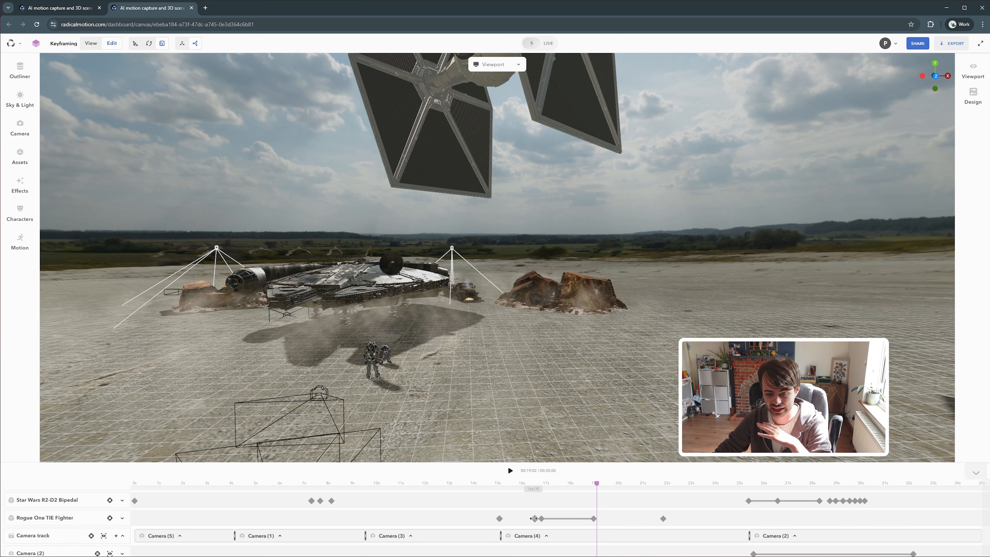
right_click(534, 519)
left_click(529, 529)
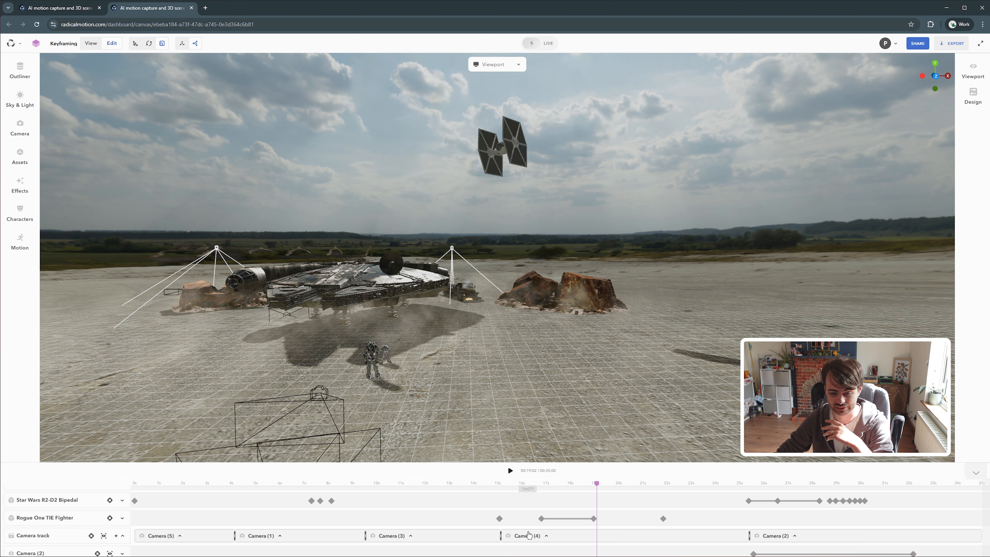
Copy the TIE fighter's keyframe at about 16 s
left_click_drag(596, 484, 565, 491)
right_click(543, 519)
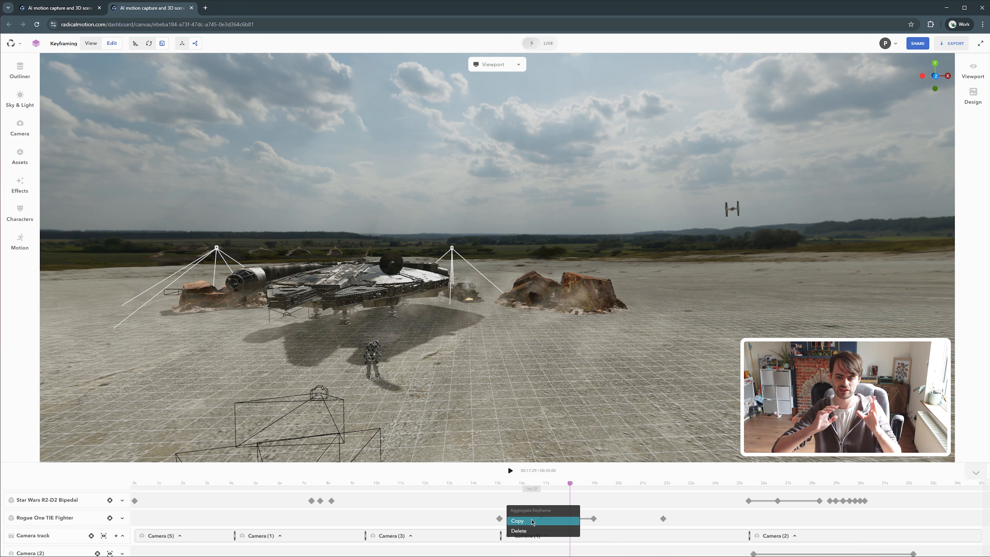
left_click(533, 521)
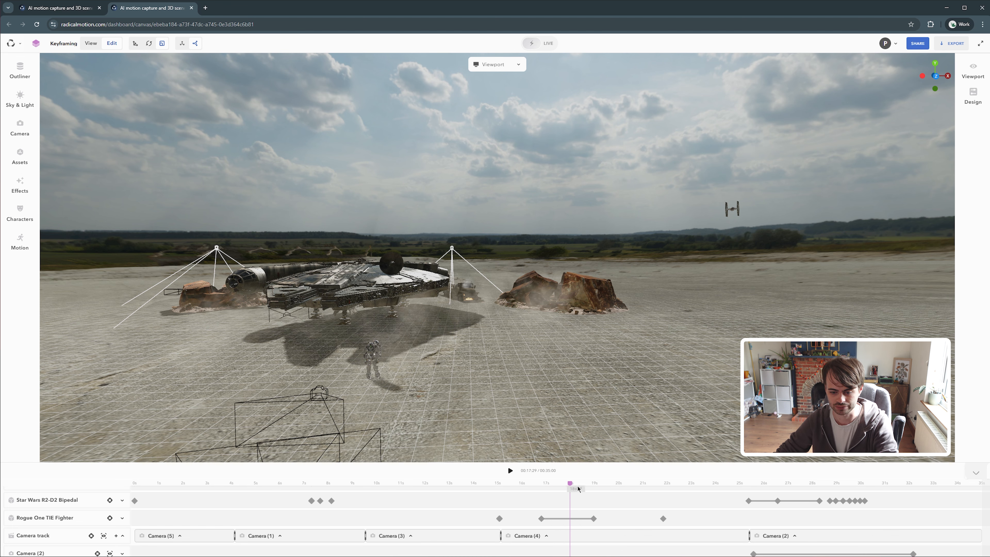
Try shortening the timeline duration to 12 seconds and play the result
left_click_drag(572, 484, 574, 484)
left_click_drag(667, 367, 739, 280)
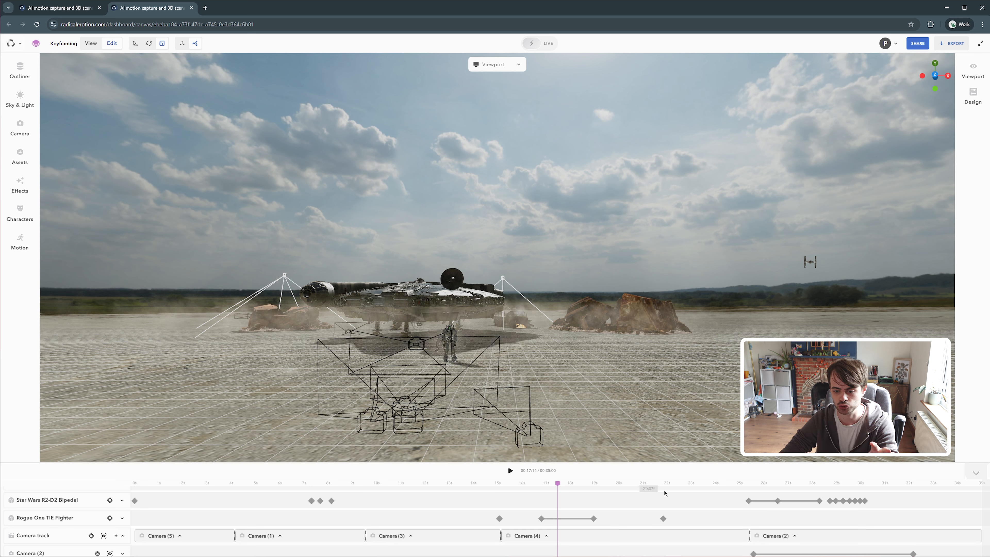
left_click(434, 485)
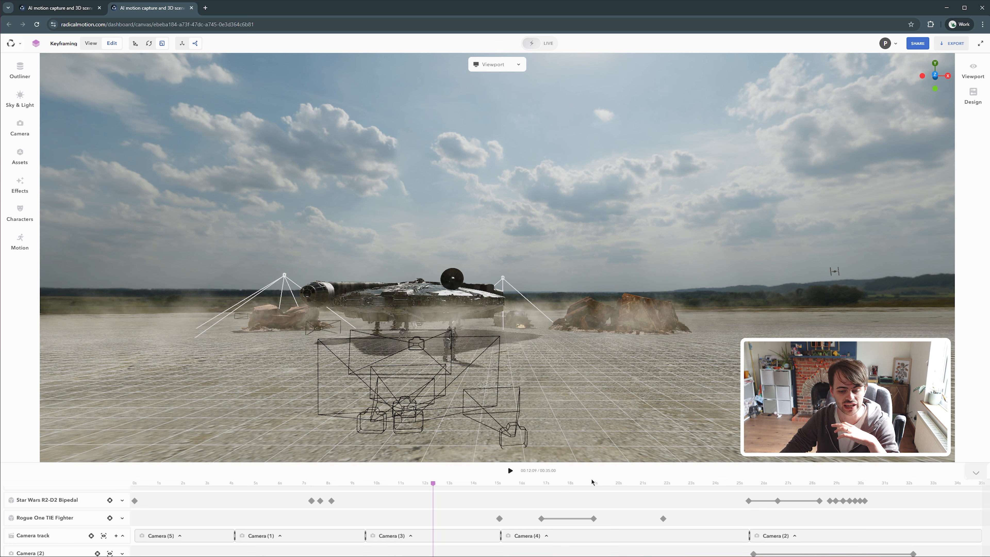
left_click(541, 471)
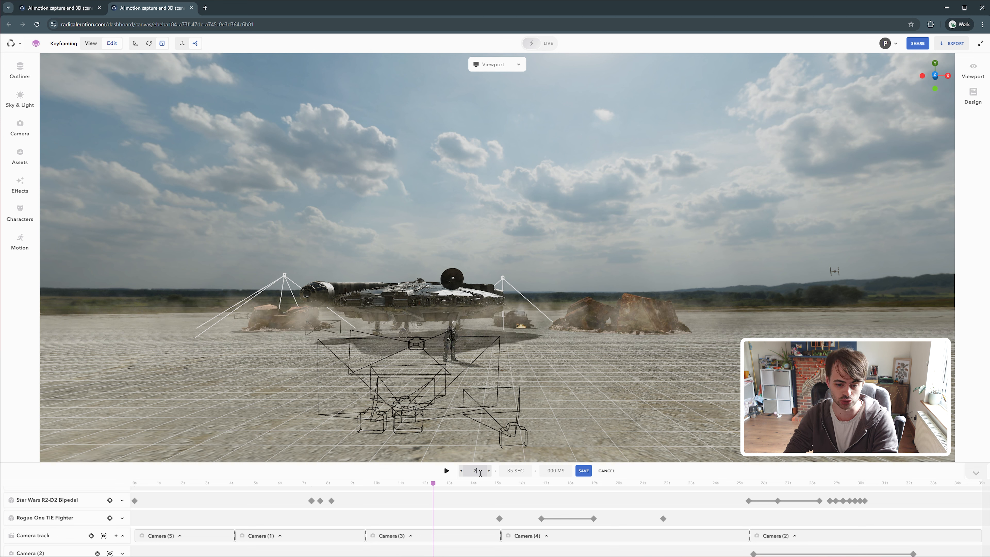
left_click(583, 471)
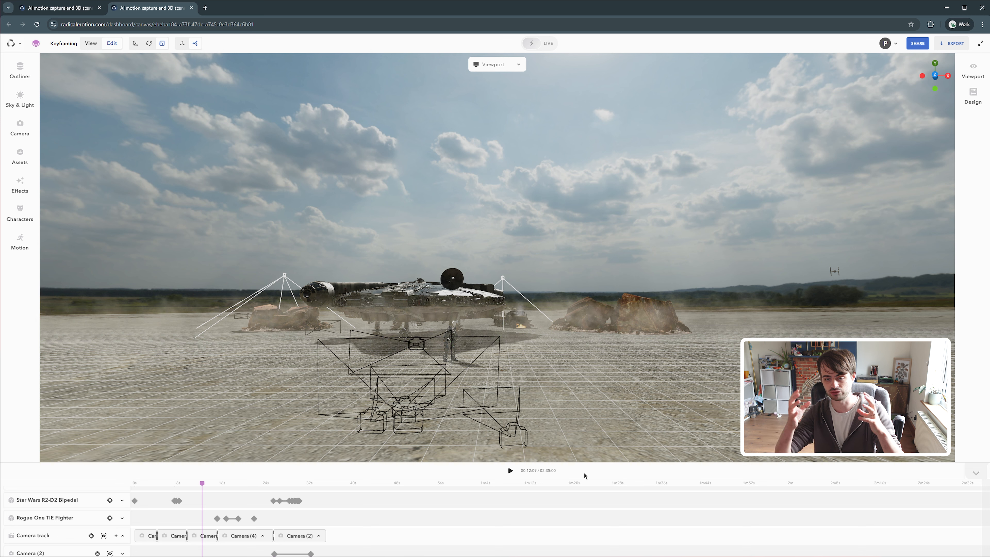
left_click(532, 470)
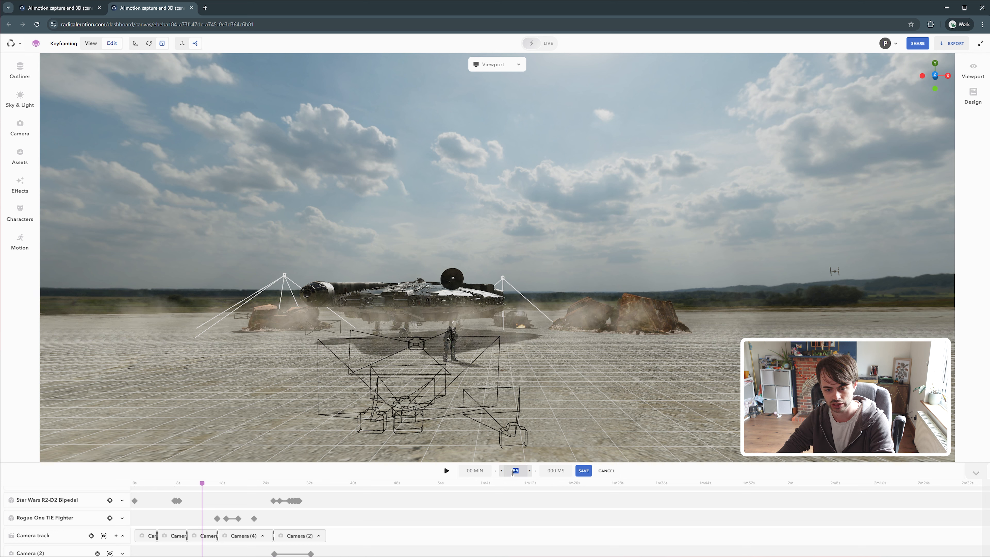
left_click(584, 471)
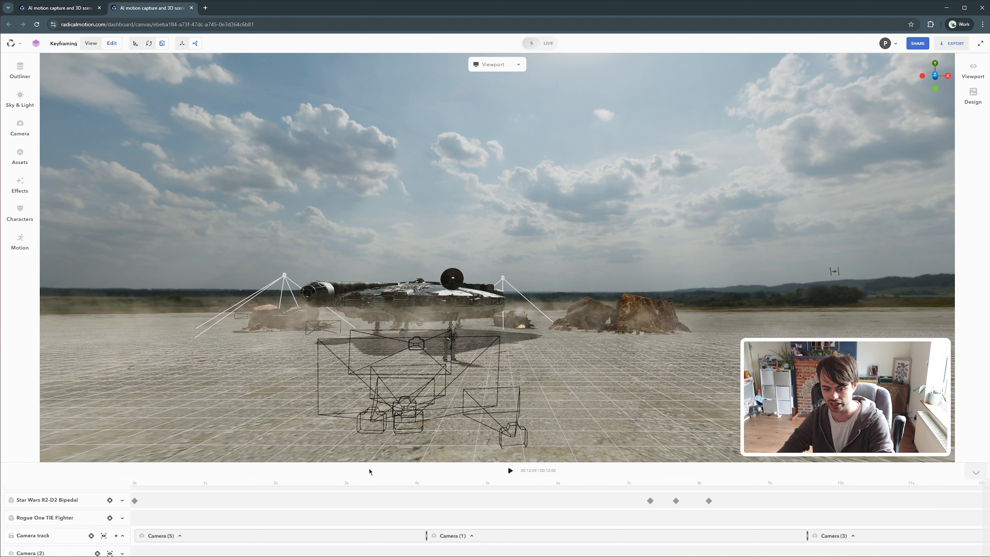
left_click(510, 471)
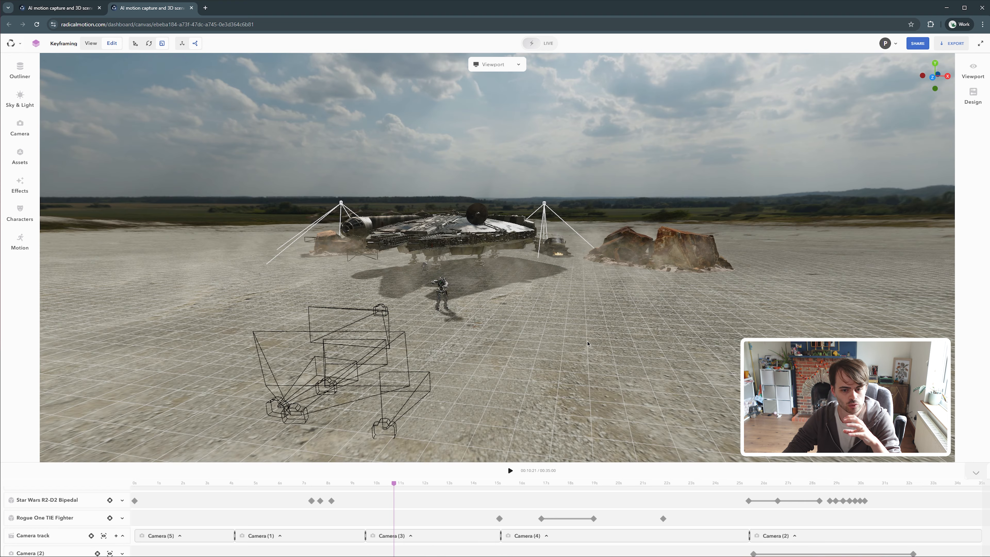
Orbit around the scene and add the Radical Character with eyes from the character library in front of the Falcon
right_click_drag(588, 344, 480, 329)
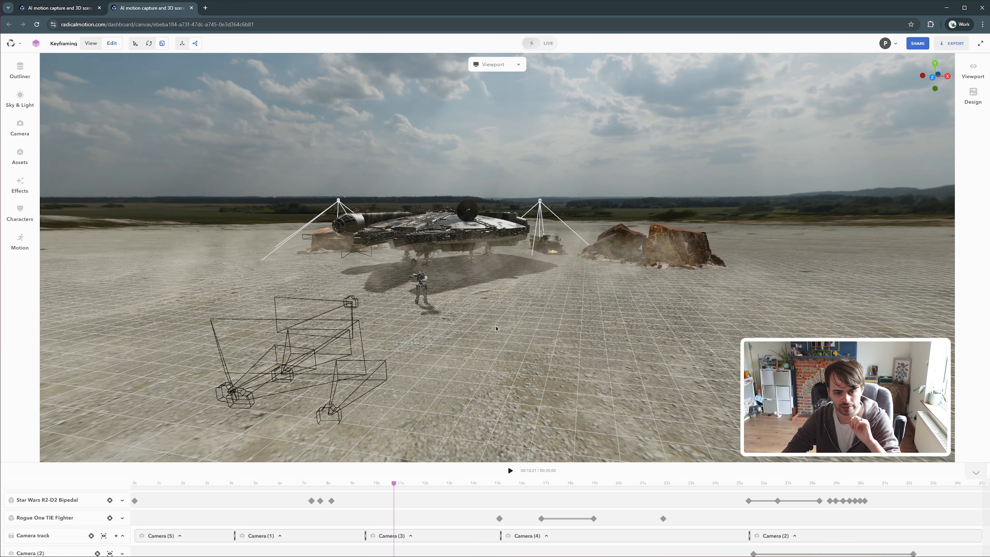
left_click_drag(480, 329, 464, 327)
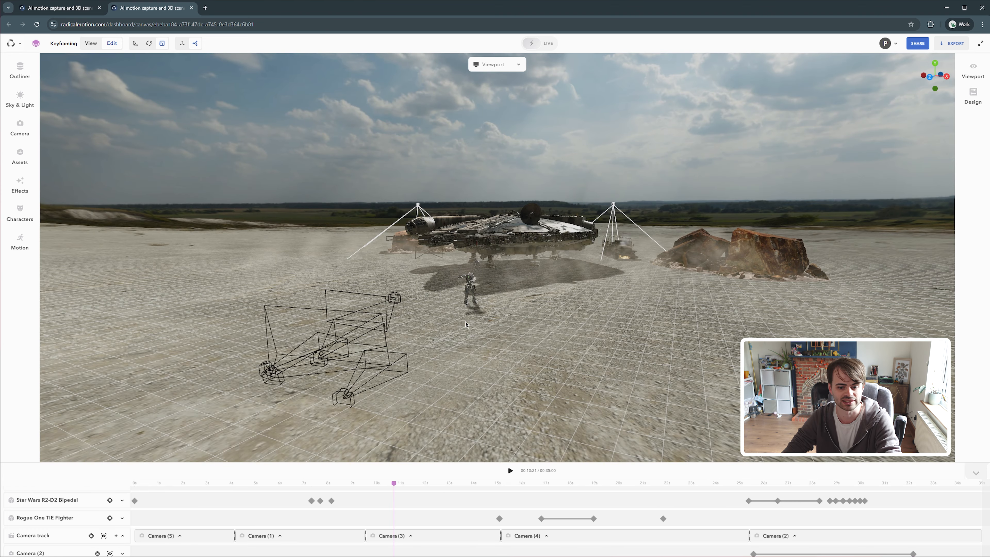
left_click_drag(466, 324, 560, 284)
left_click_drag(393, 484, 572, 482)
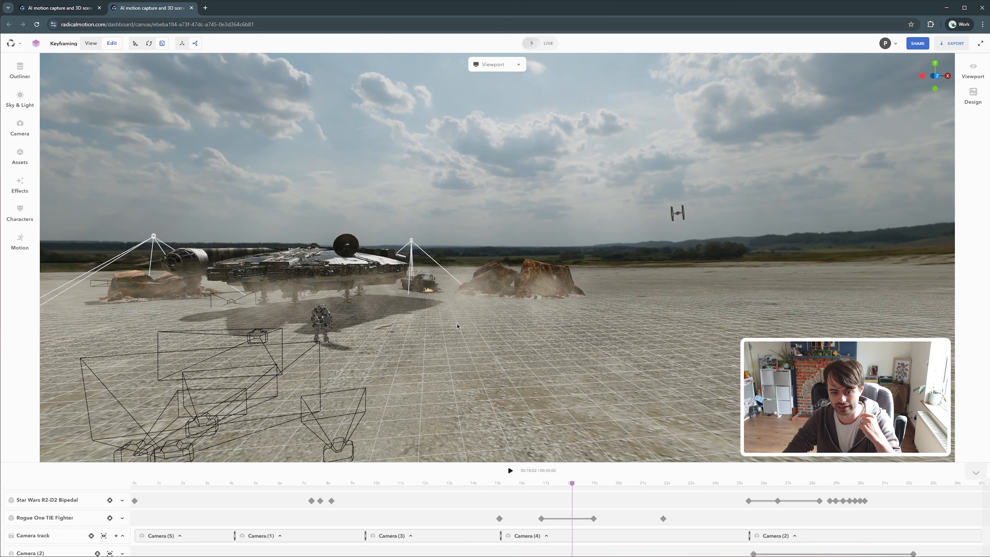
left_click_drag(457, 326, 192, 240)
left_click(20, 212)
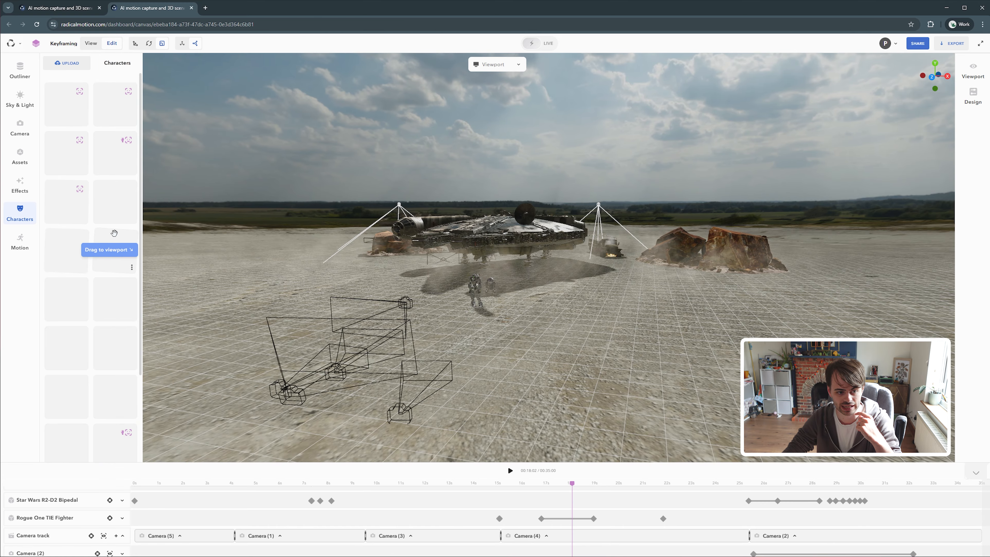
left_click_drag(74, 113, 565, 329)
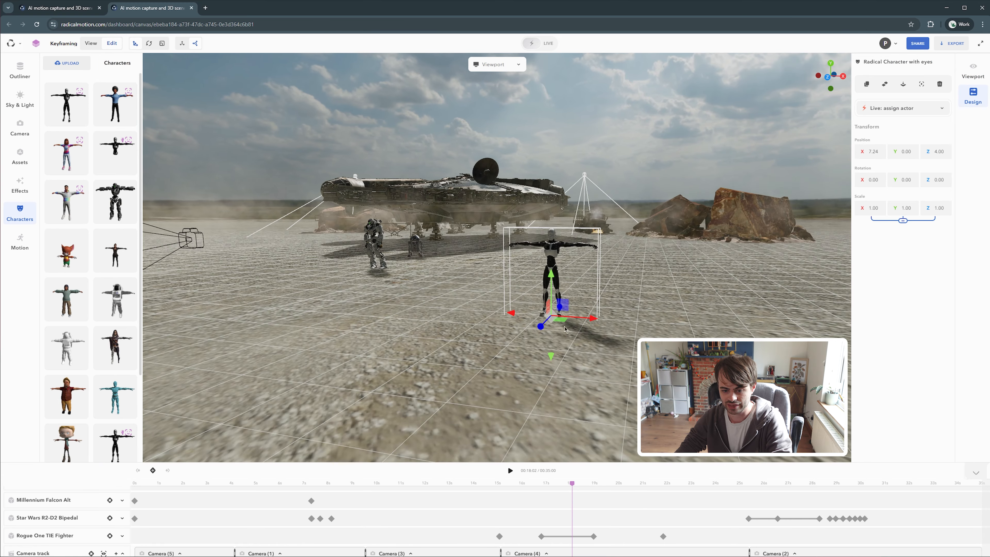
left_click_drag(572, 484, 491, 494)
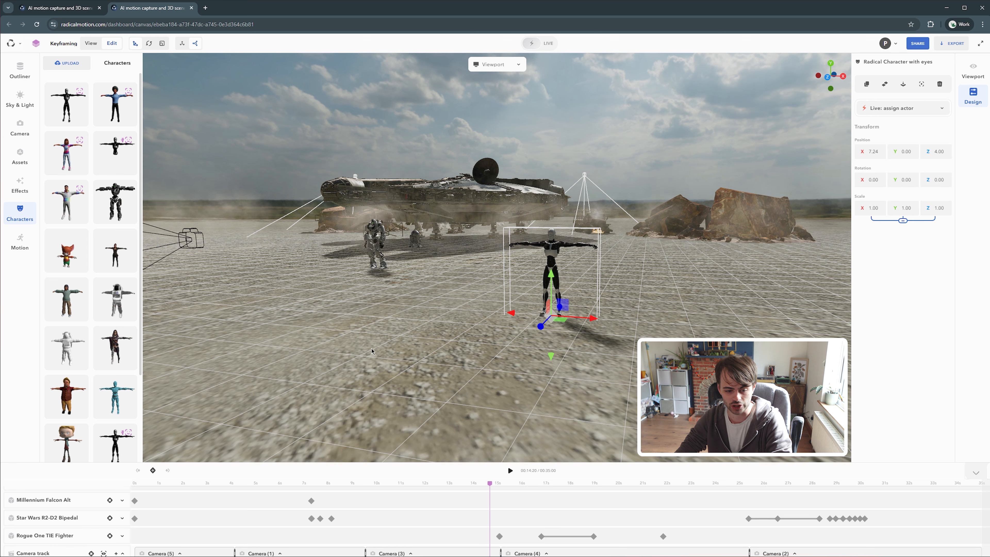
Keyframe the Radical Character at about 14 s, then at about 8.6 s raise it to Y 2.17 and rotate it
left_click(153, 471)
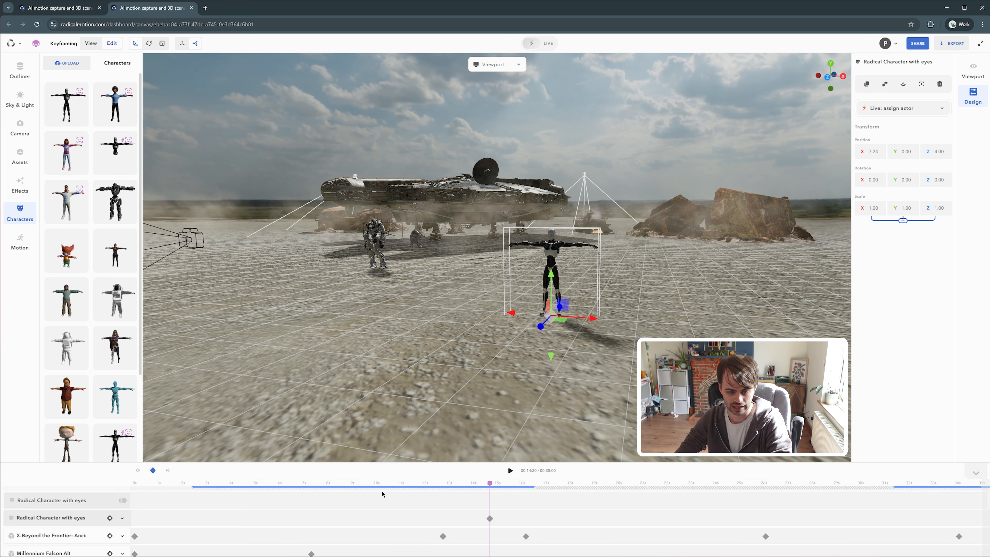
left_click_drag(492, 481, 342, 483)
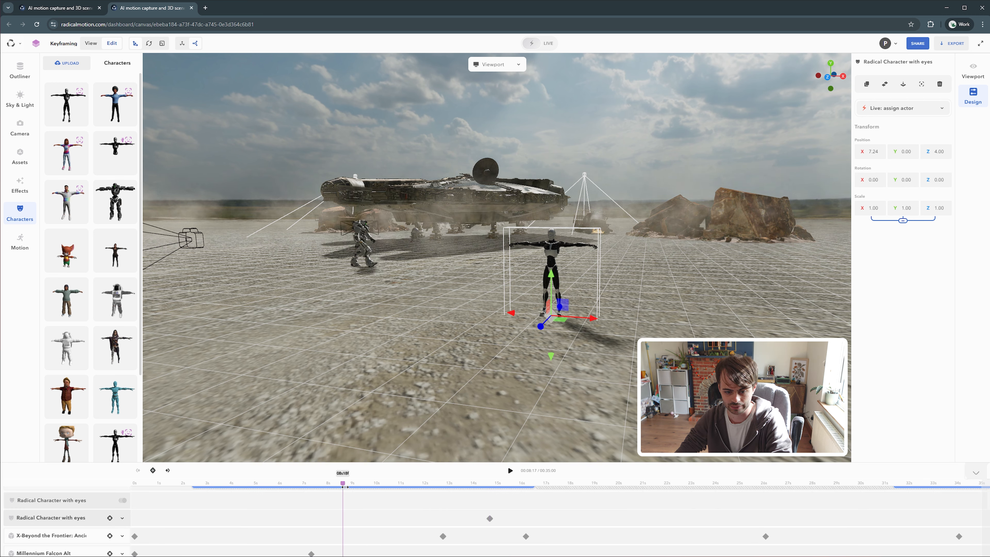
left_click_drag(567, 289, 565, 376)
key("e")
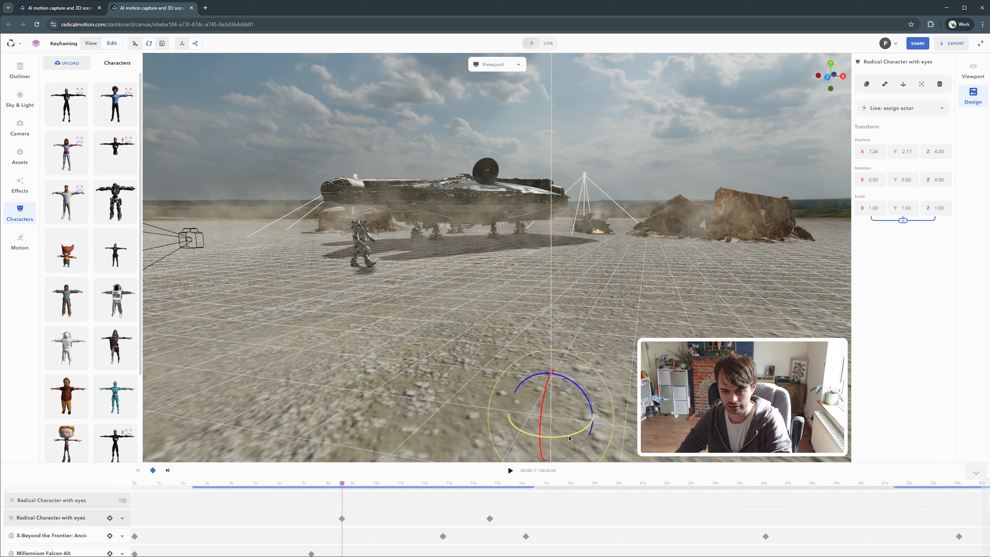
mouse_move(568, 434)
left_mouse_down()
mouse_move(531, 435)
mouse_move(551, 435)
left_mouse_up()
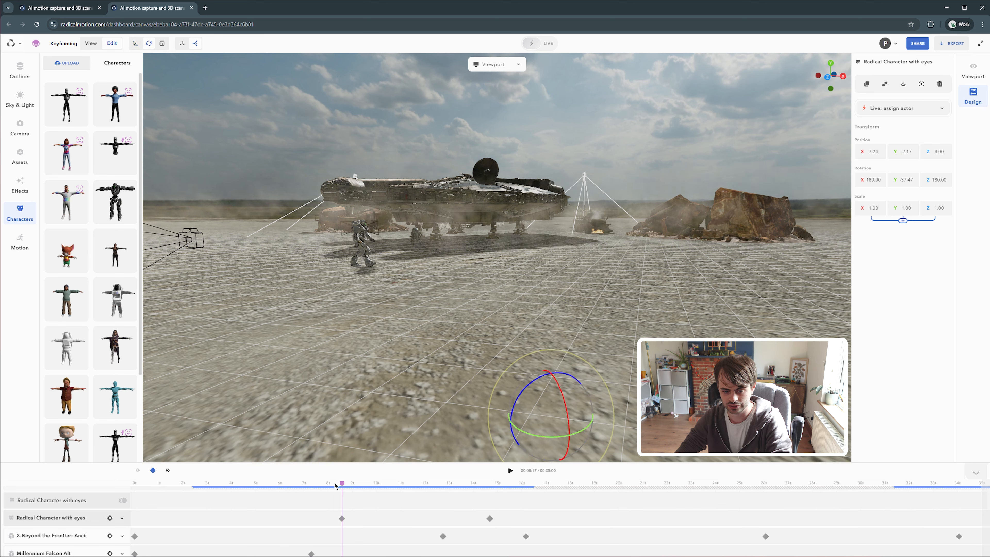
Select Spotlight 1 and keyframe it at the start of the timeline, tilted to about -124° on X
left_click_drag(342, 485, 470, 485)
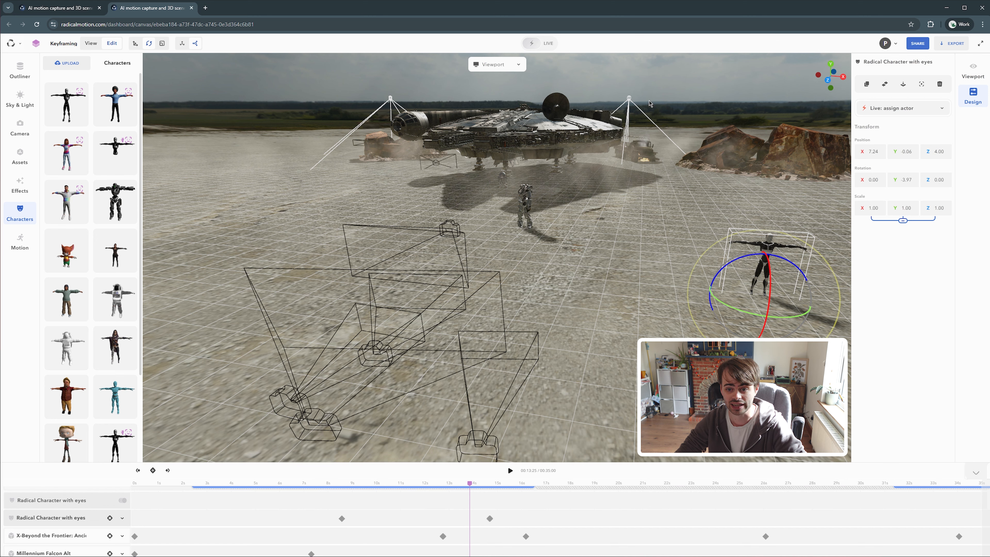
left_click(20, 70)
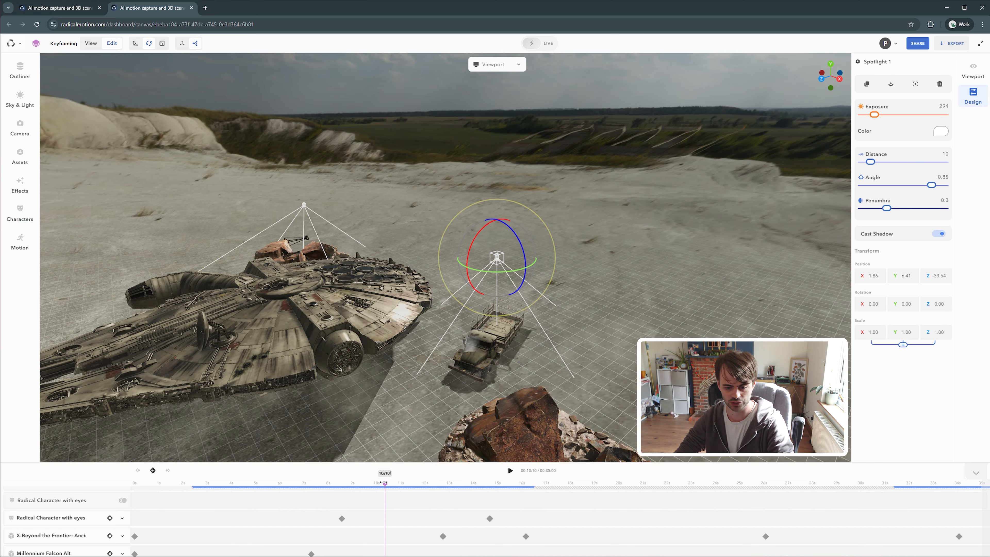
left_click_drag(385, 484, 382, 483)
left_click_drag(382, 483, 146, 483)
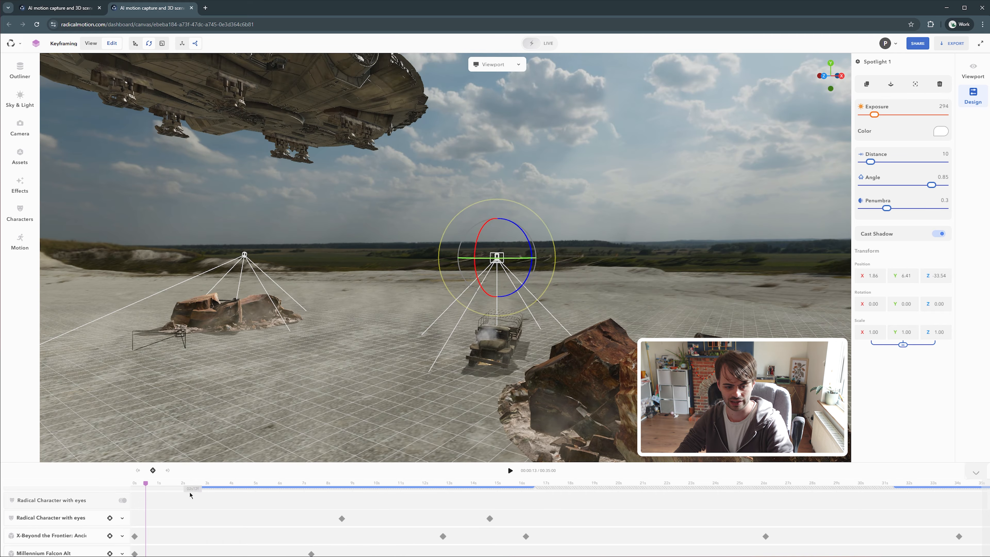
scroll(190, 493, "down", 5)
left_click_drag(476, 247, 520, 204)
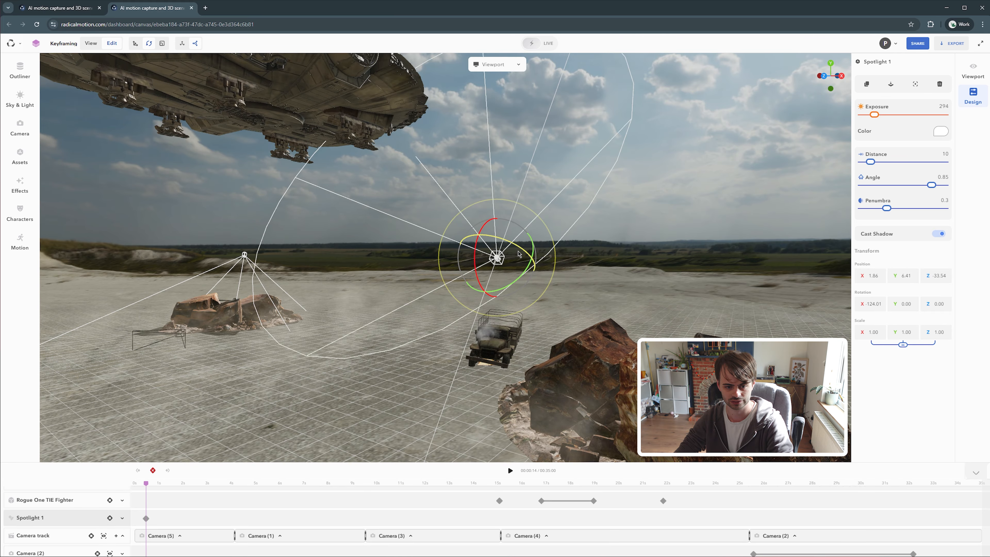
mouse_move(519, 253)
left_mouse_down()
mouse_move(524, 240)
mouse_move(528, 250)
left_mouse_up()
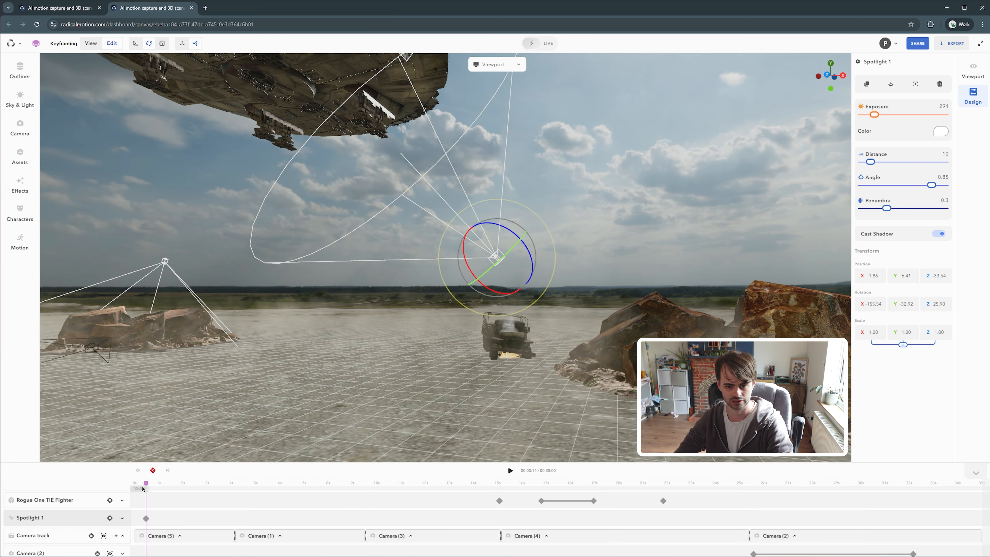
At about 7 s, rotate Spotlight 1 back toward the truck to keyframe a second orientation
left_click_drag(146, 483, 303, 484)
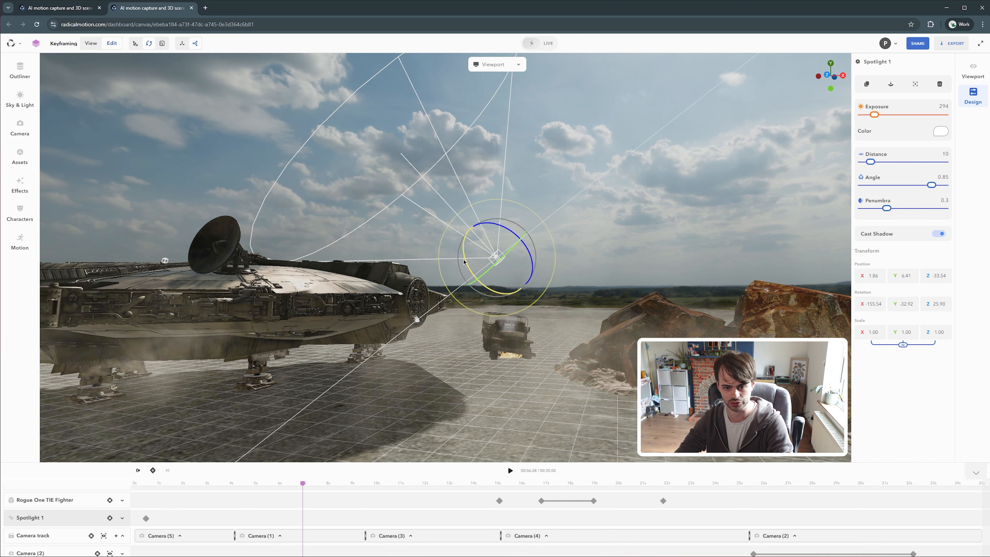
left_click_drag(464, 261, 520, 271)
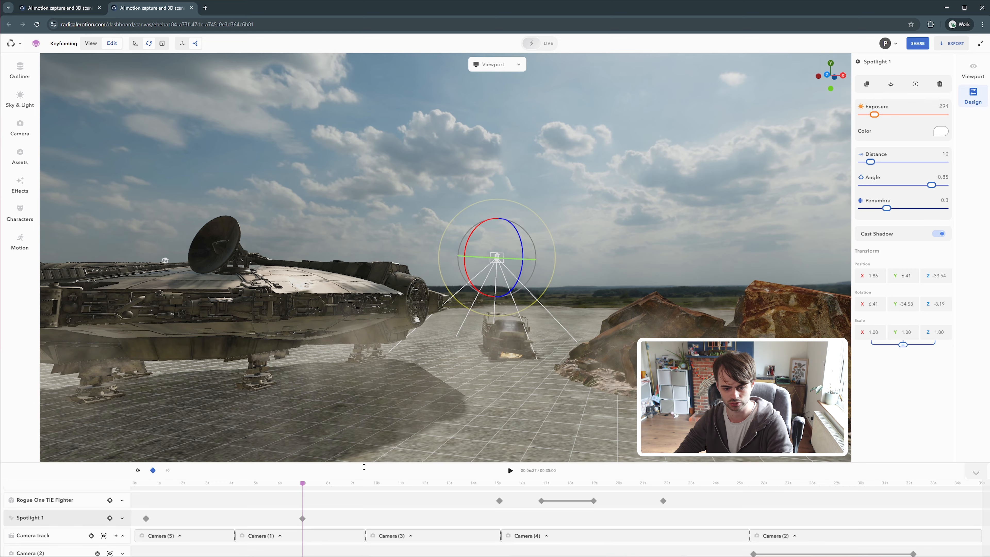
left_click(330, 495)
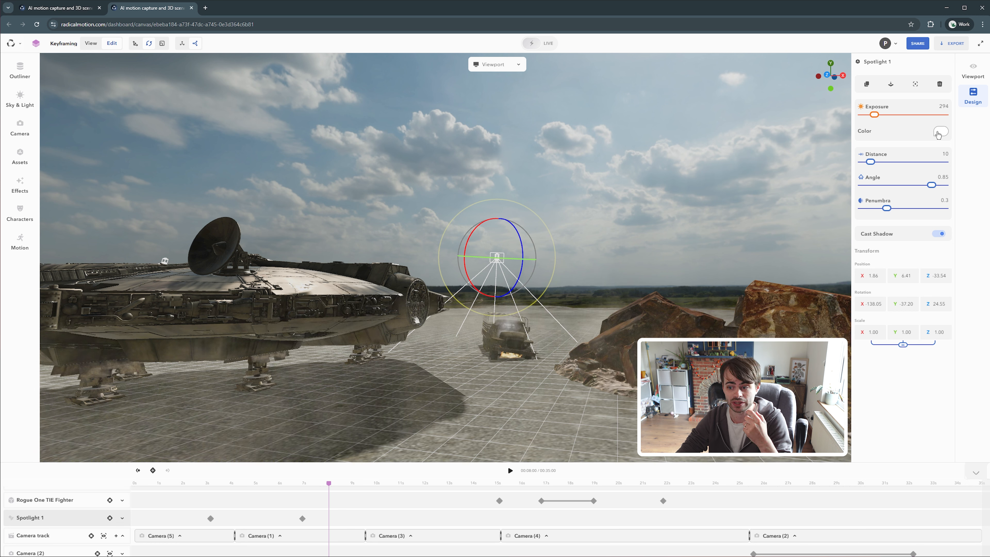
Open the spotlight's colour picker and browse the sky and lighting environment presets
left_click(939, 132)
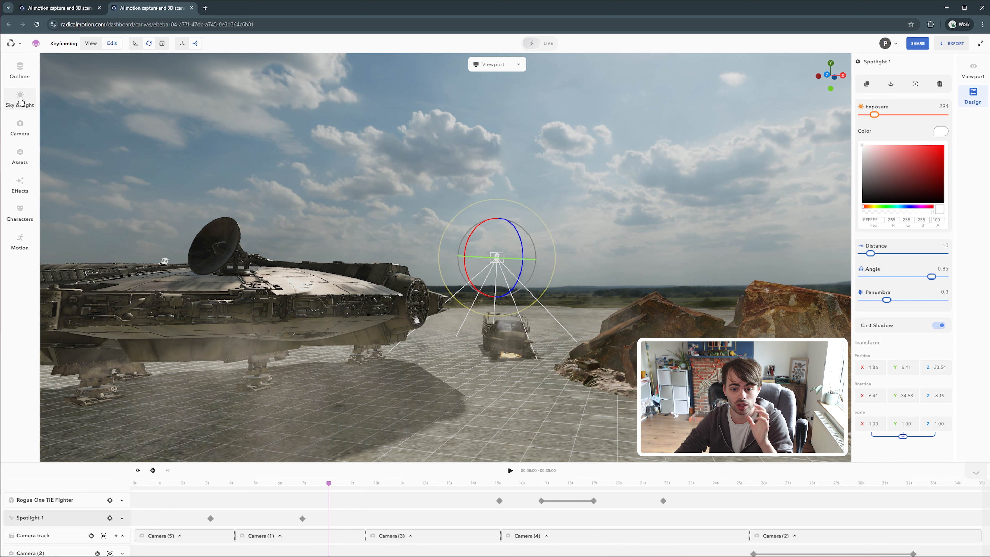
left_click(21, 100)
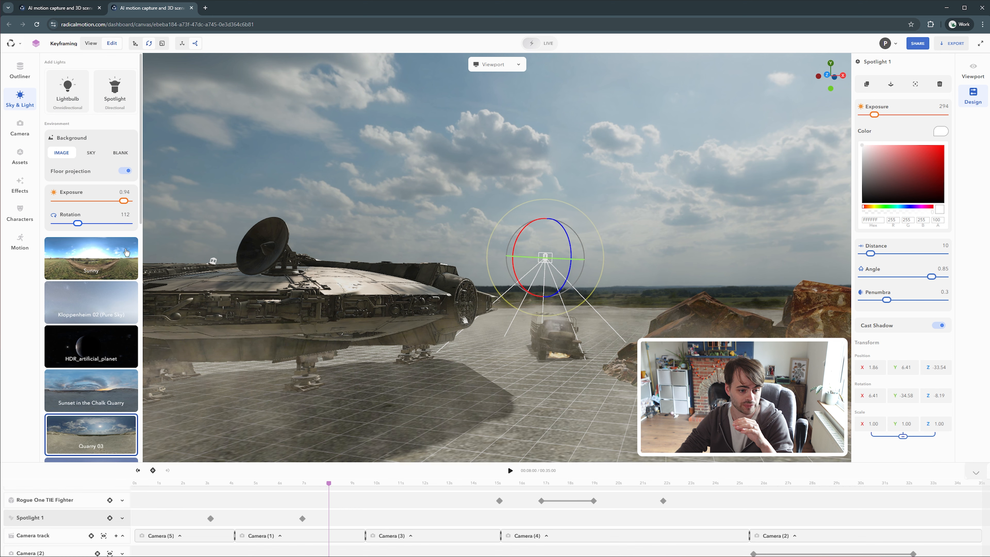
scroll(126, 251, "down", 6)
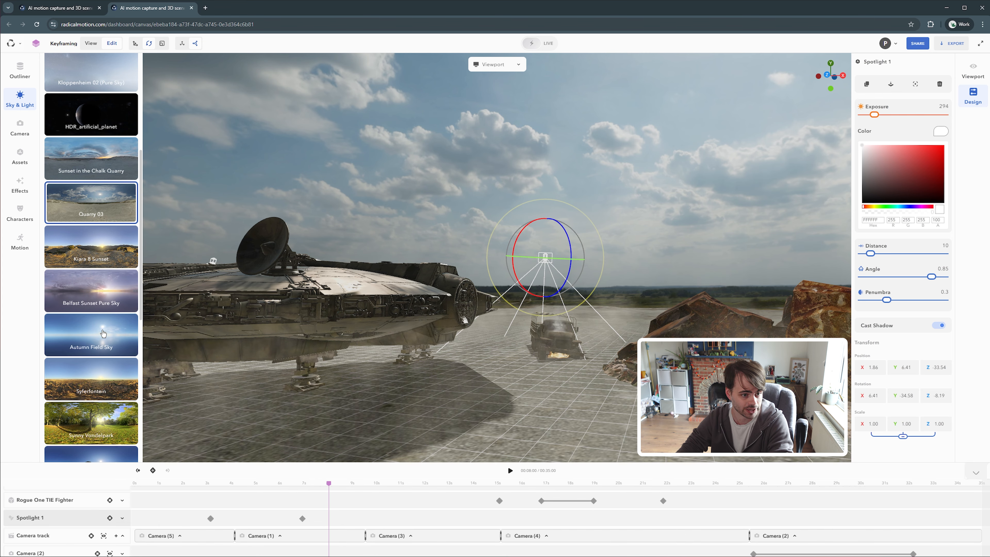
scroll(99, 332, "up", 6)
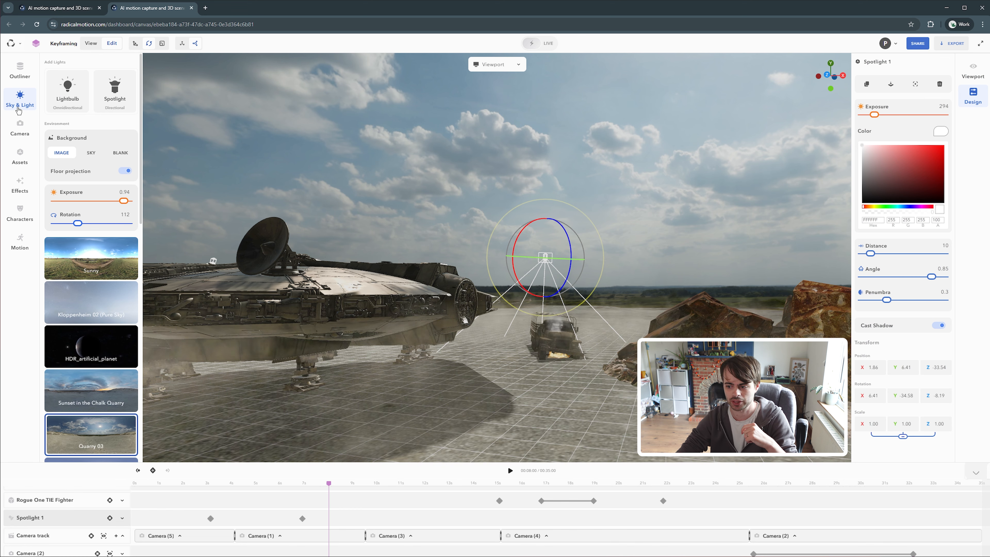
left_click(20, 99)
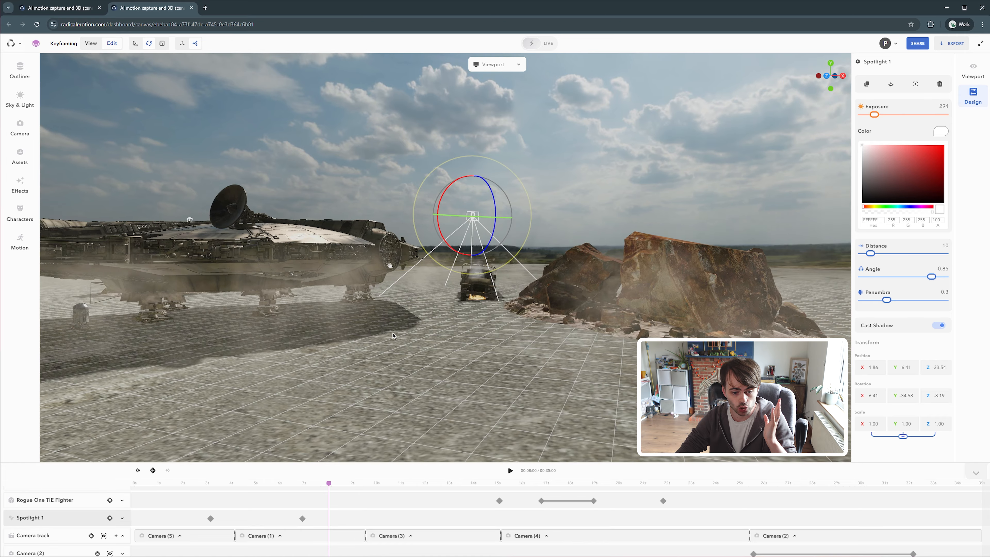
Select the RigB robot and add a keyframe for it at about 8 s
scroll(386, 337, "down", 3)
right_click_drag(386, 337, 426, 316)
left_click_drag(201, 293, 228, 298)
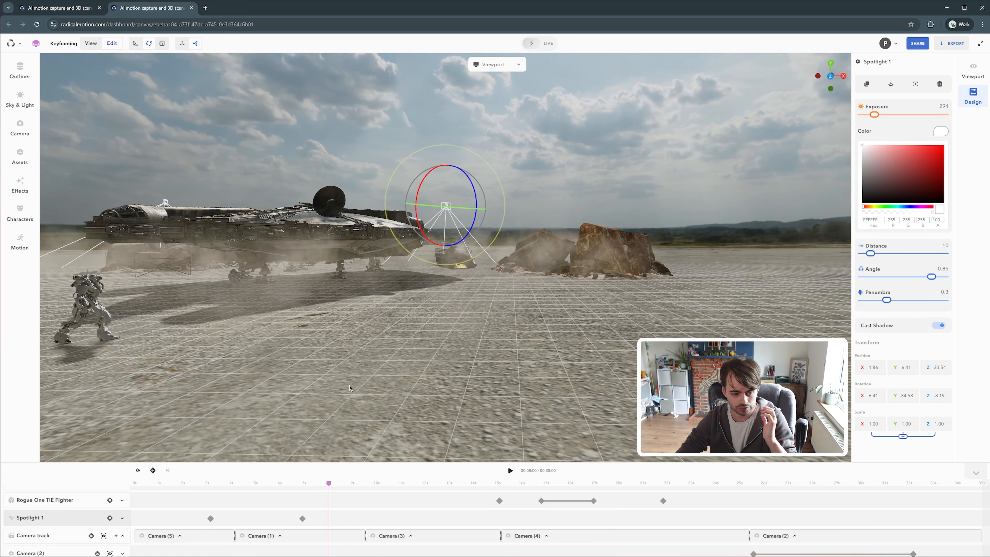
right_click_drag(228, 298, 338, 308)
scroll(77, 542, "up", 1)
scroll(77, 542, "up", 4)
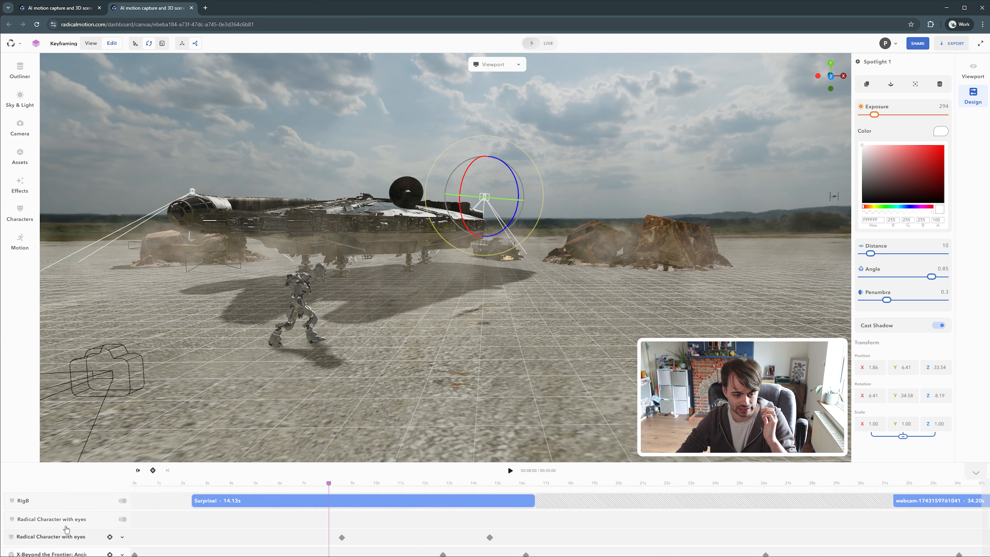
left_click(46, 504)
right_click_drag(239, 303, 571, 281)
scroll(571, 282, "up", 4)
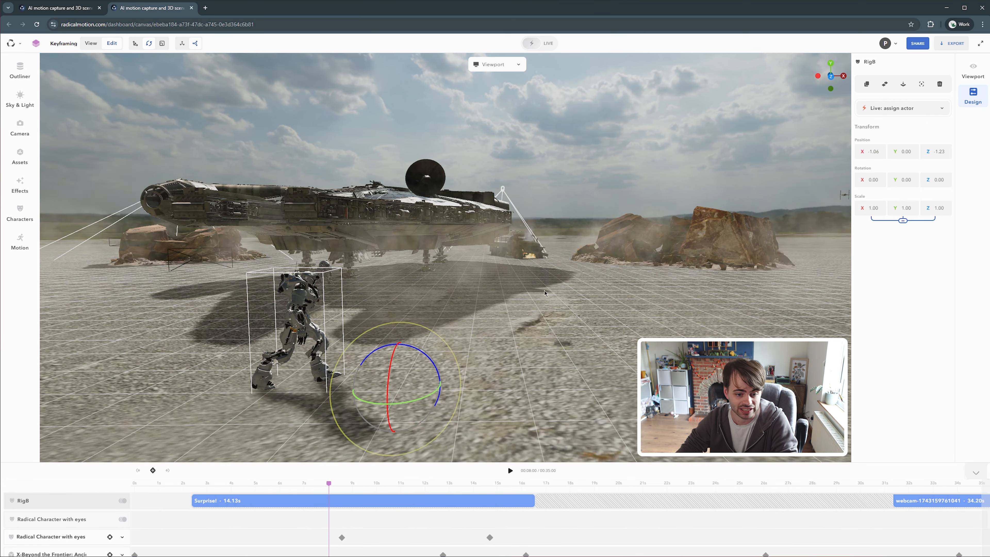
right_click_drag(477, 353, 526, 338)
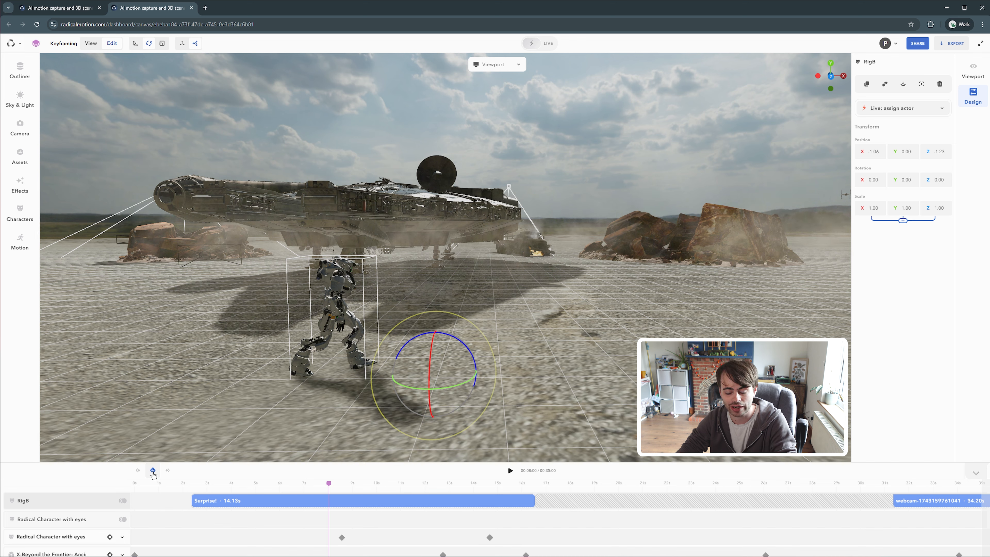
left_click(153, 471)
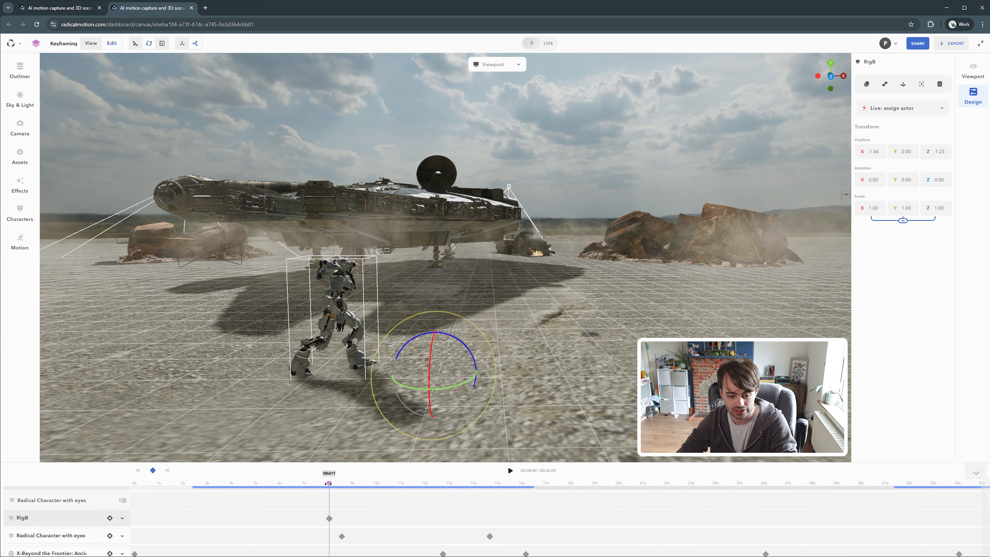
At about 10 s, rotate the RigB robot slightly to keyframe a turn
left_click_drag(329, 483, 387, 475)
left_click_drag(460, 384, 431, 389)
mouse_move(387, 484)
left_mouse_down()
mouse_move(320, 484)
mouse_move(396, 485)
mouse_move(329, 483)
mouse_move(371, 484)
left_mouse_up()
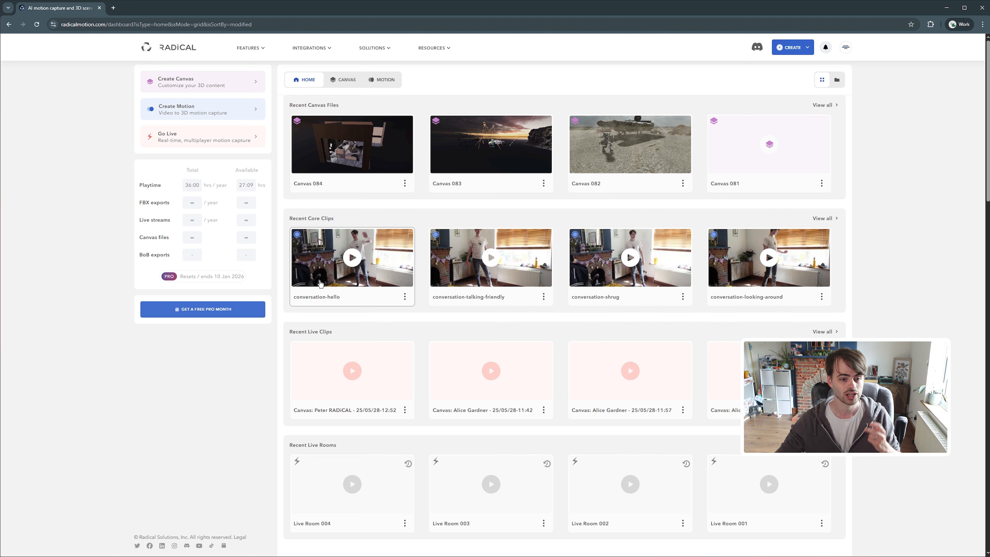
Open the Frozen Horizon template from the dashboard gallery and turn off its visual helpers
scroll(398, 233, "down", 10)
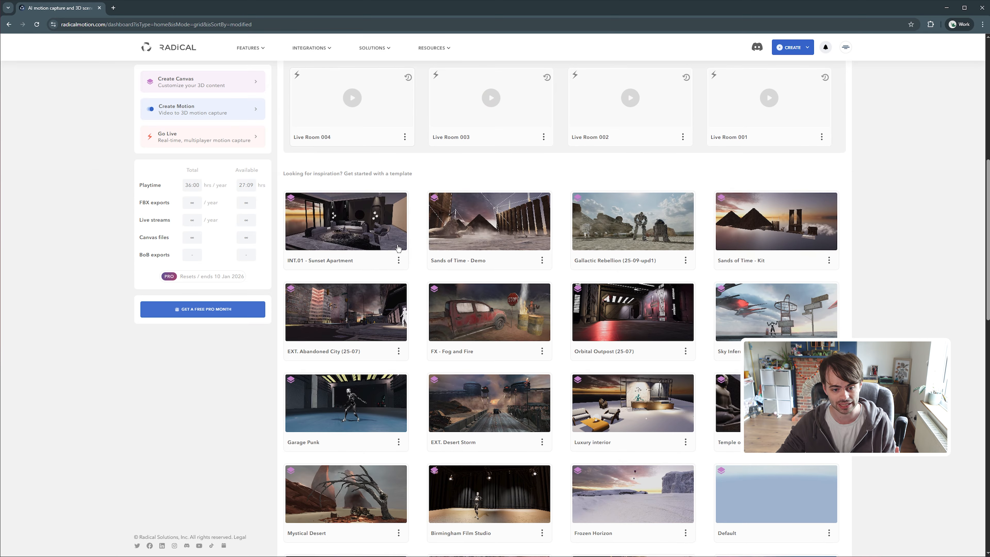
scroll(393, 257, "down", 2)
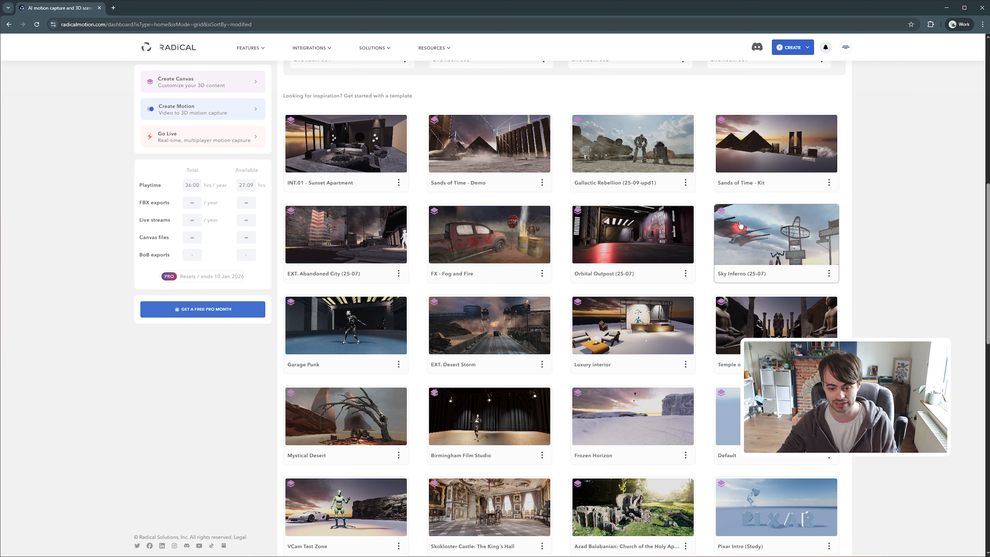
left_click(636, 421)
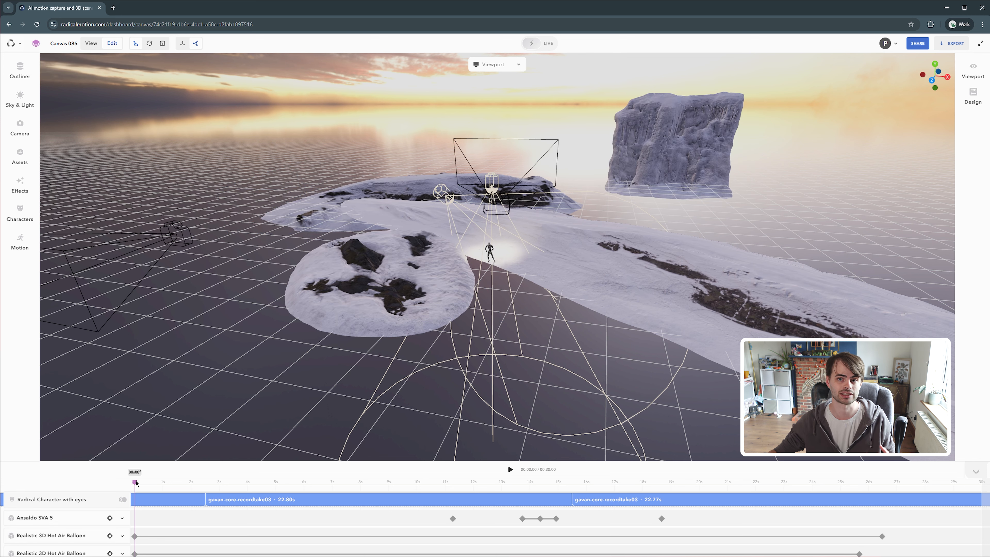
left_click(976, 70)
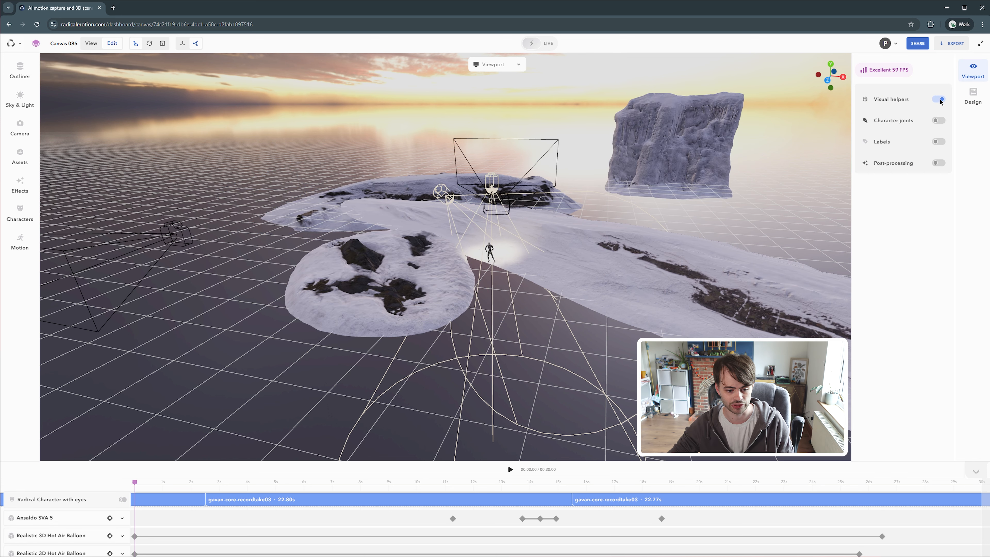
left_click(938, 100)
Switch the viewport to the Camera view and play the animation
left_click(513, 71)
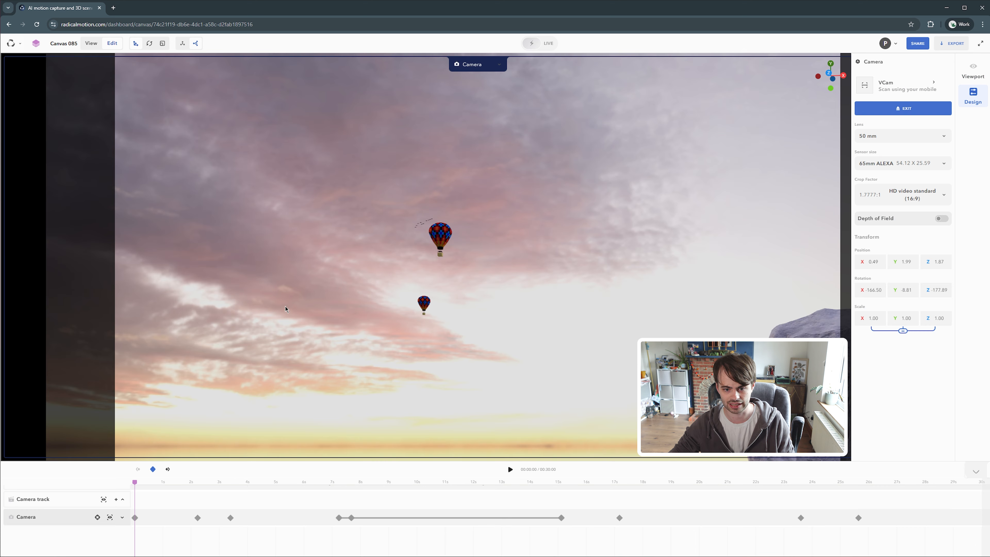
left_click(510, 469)
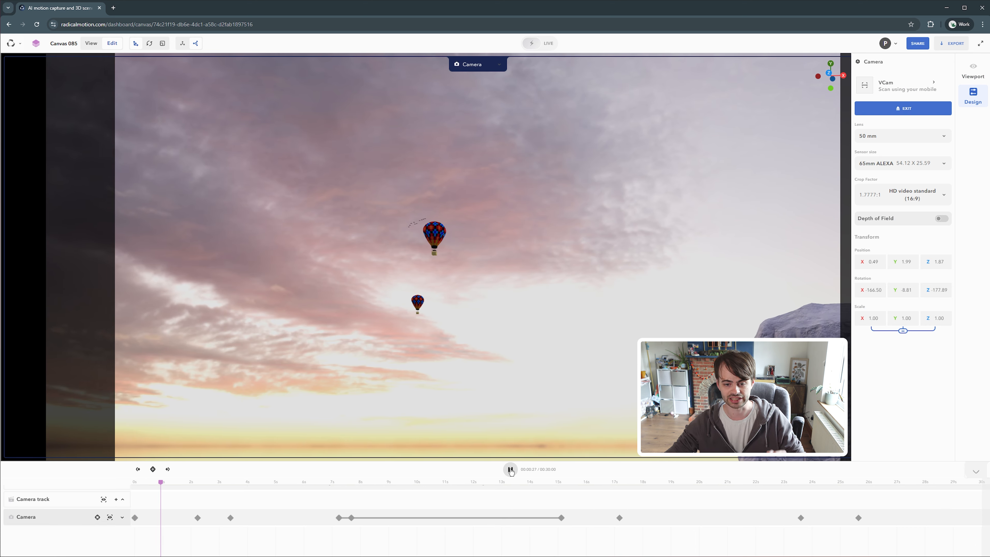